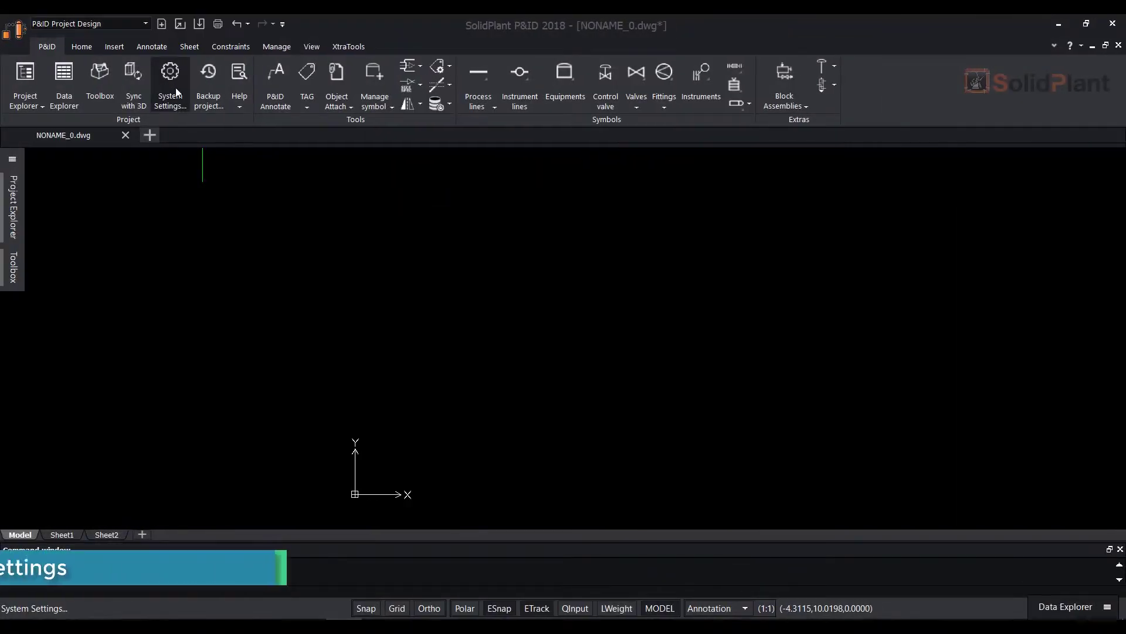
- Open System Settings and show the Project page's default P&ID drawing template folder
{"action": "left_click", "coordinate": [170, 82]}
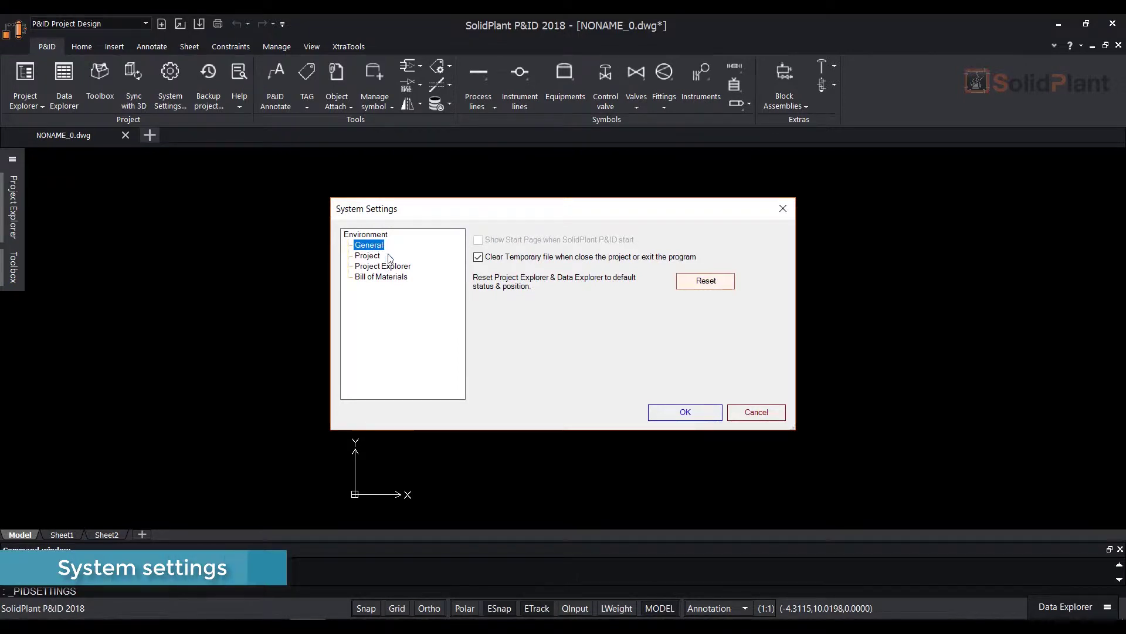
{"action": "left_click", "coordinate": [368, 256]}
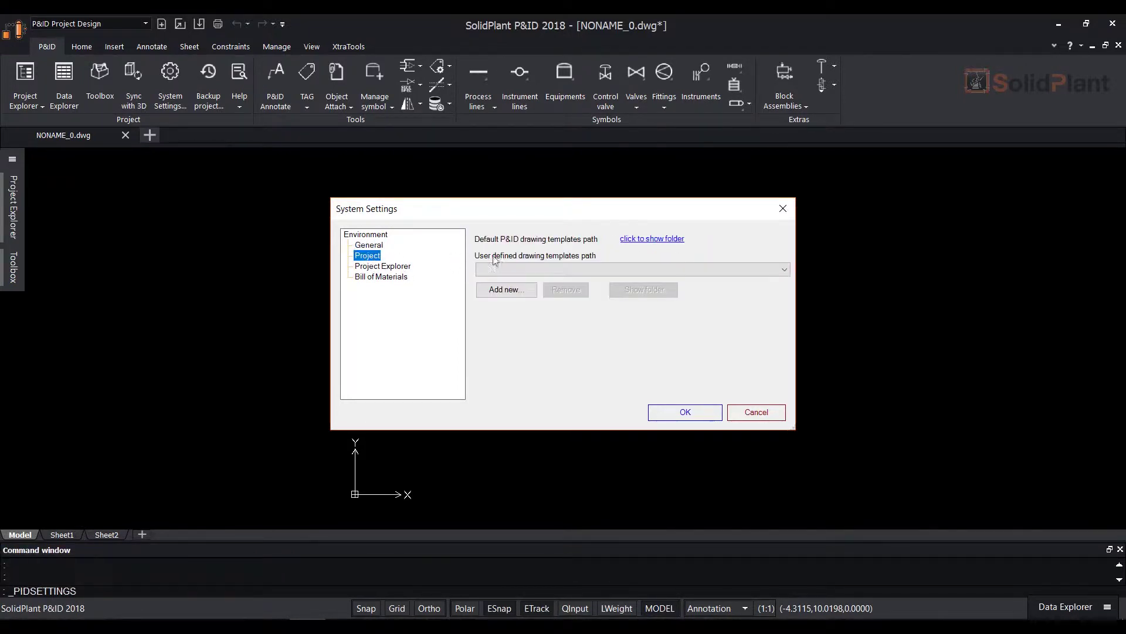
{"action": "left_click", "coordinate": [672, 241]}
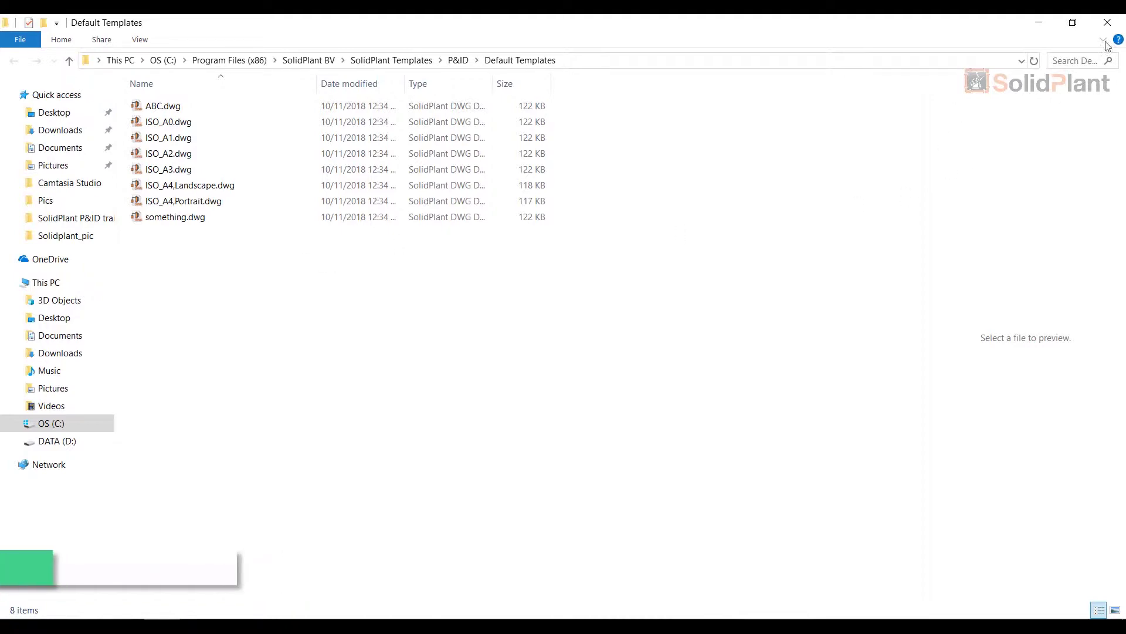
- Close the templates folder and System Settings, then list projects in Project Explorer
{"action": "left_click", "coordinate": [1109, 23]}
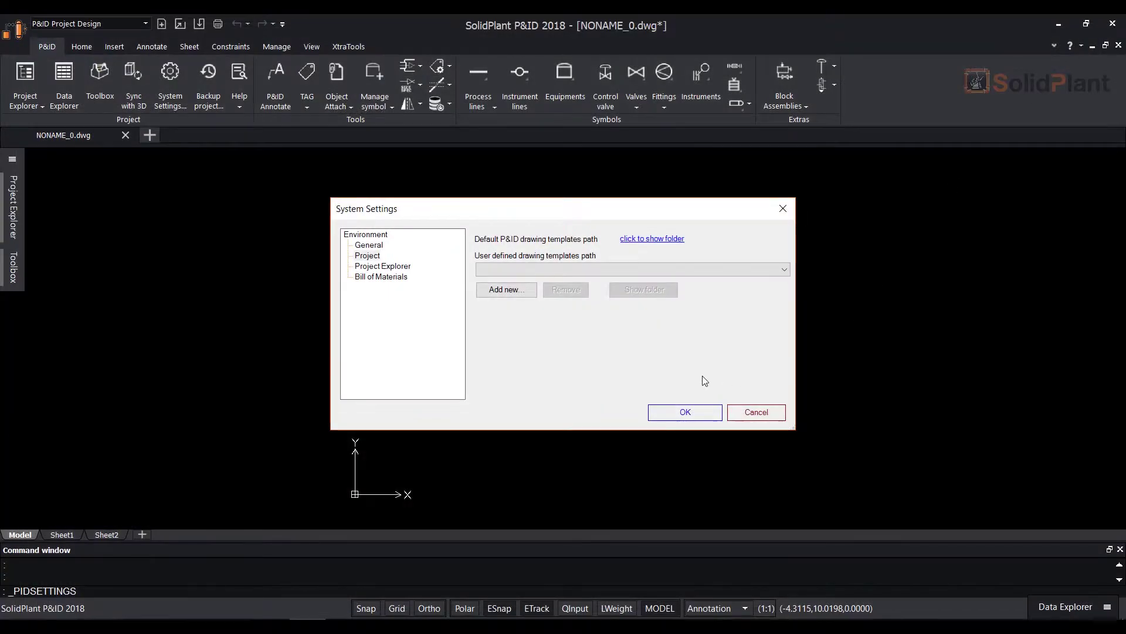
{"action": "left_click", "coordinate": [685, 413]}
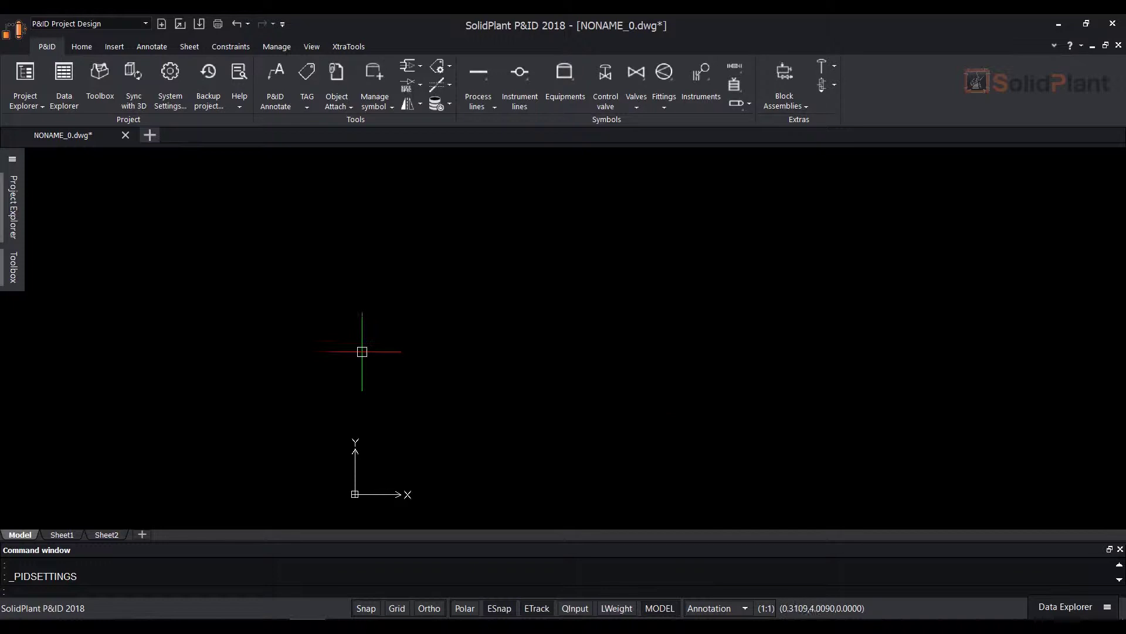
{"action": "left_click", "coordinate": [16, 216]}
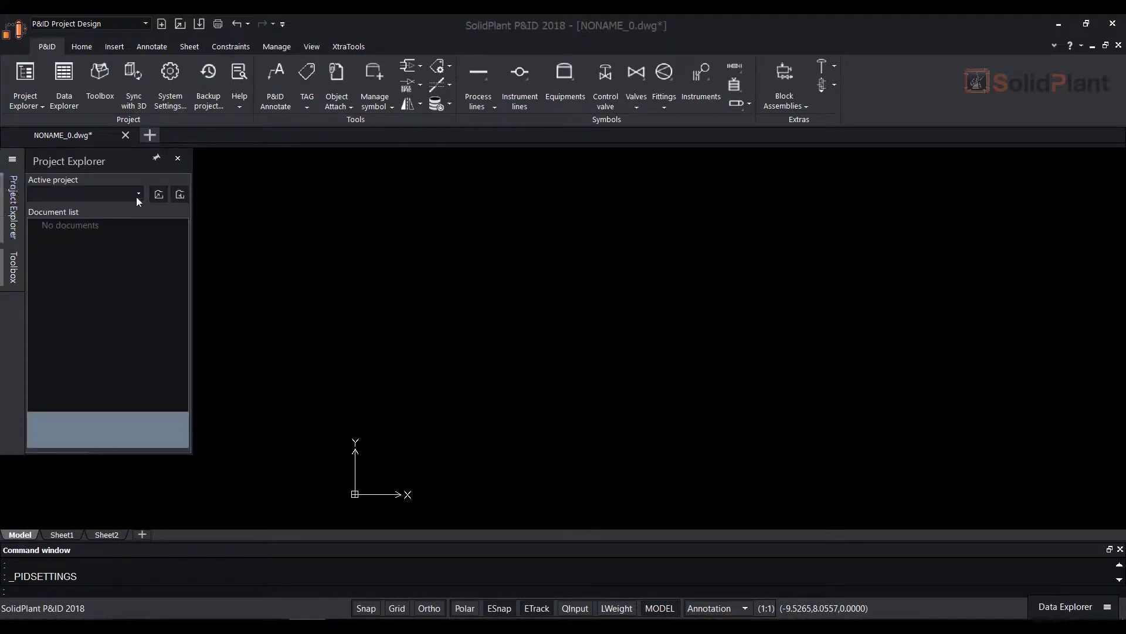
{"action": "left_click", "coordinate": [139, 193]}
{"action": "scroll", "coordinate": [100, 318], "scroll_direction": "down", "scroll_amount": 1}
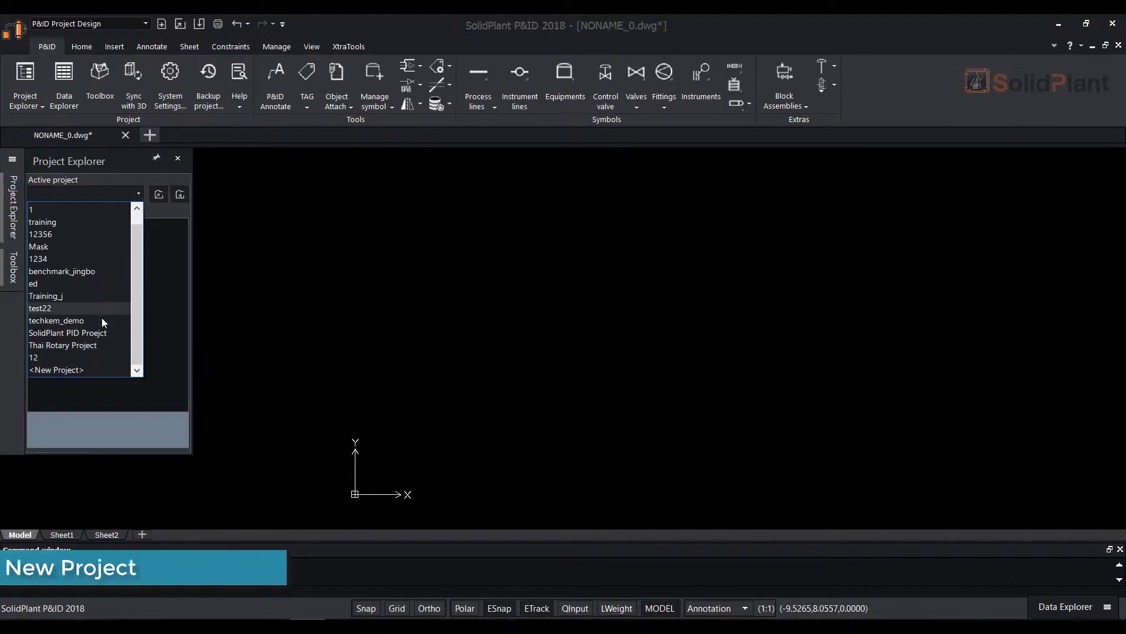
- Start a new project named 'Training SolidPlant' with Mixed Metric units
{"action": "left_click", "coordinate": [106, 366]}
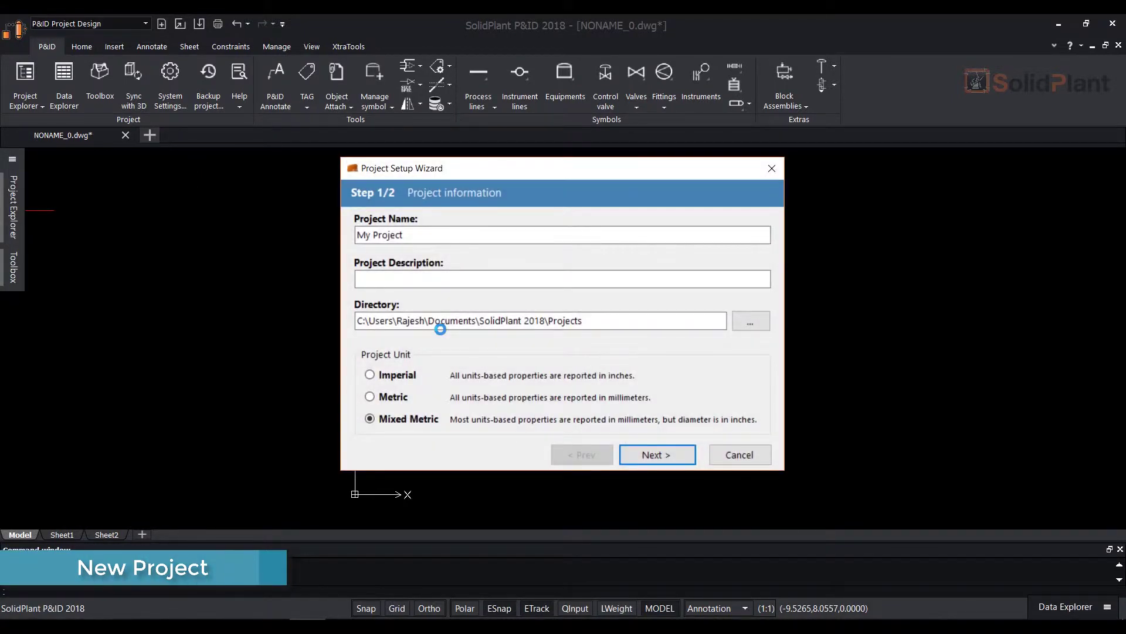
{"action": "left_click", "coordinate": [409, 236]}
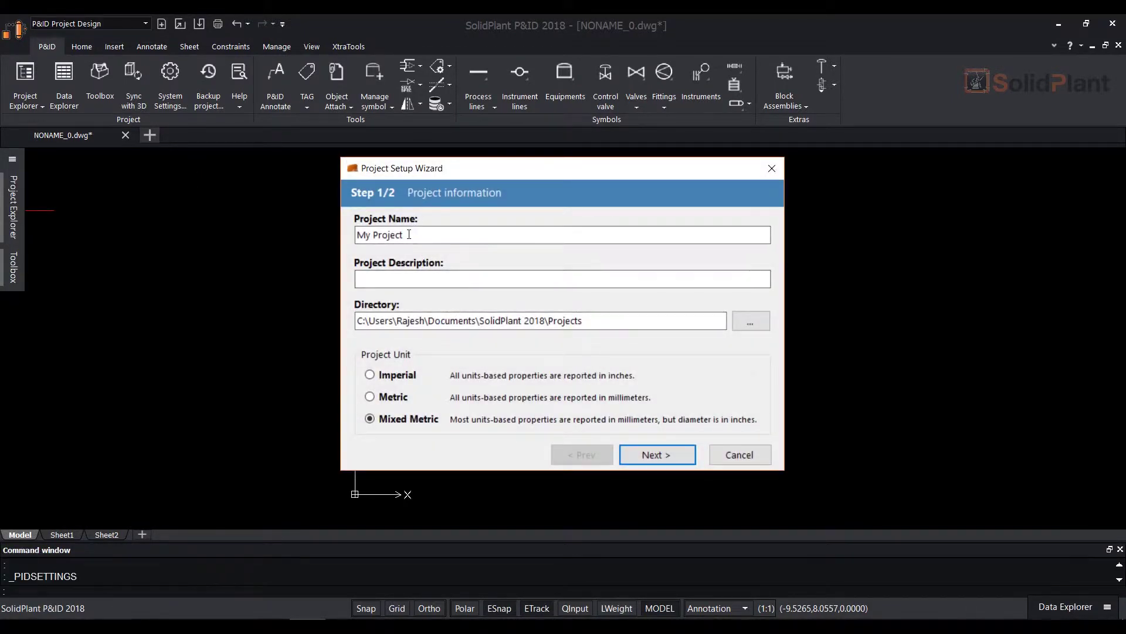
{"action": "left_click_drag", "start_coordinate": [413, 235], "coordinate": [354, 235]}
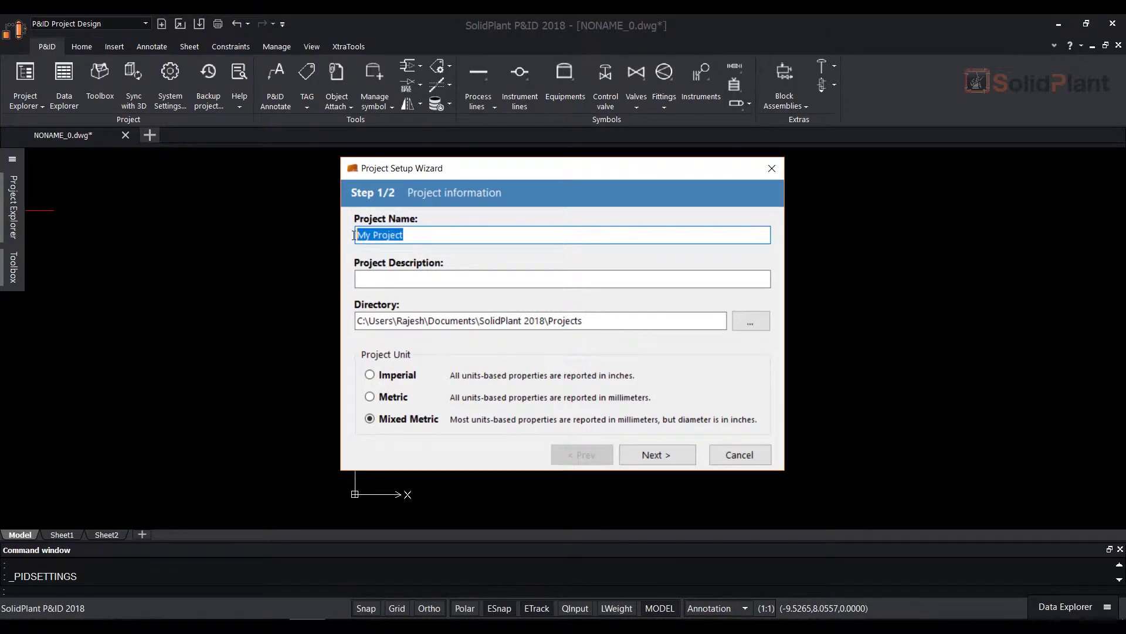
{"action": "type", "text": "Training SolidPlant"}
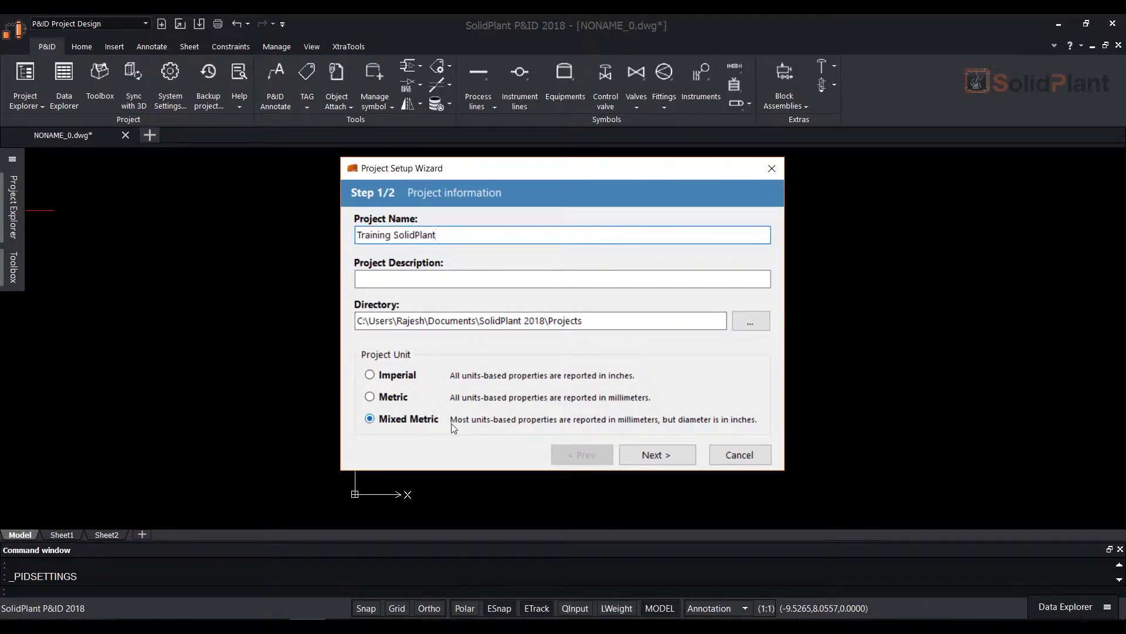
- Finish the wizard to create the Training SolidPlant project and acknowledge the confirmation
{"action": "left_click", "coordinate": [659, 454]}
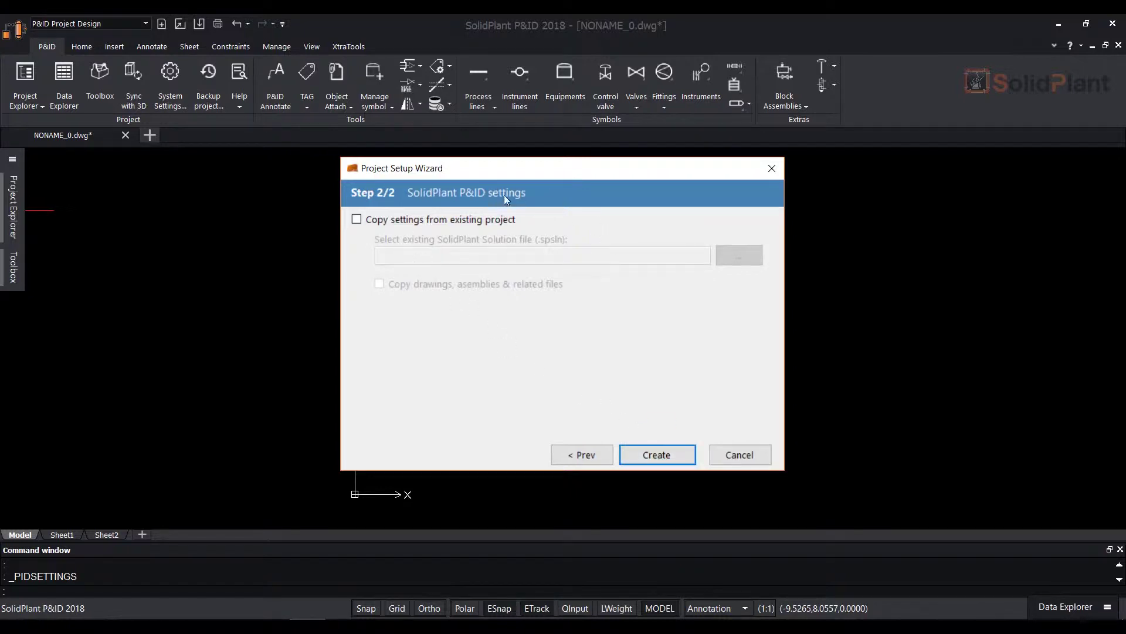
{"action": "left_click", "coordinate": [663, 459]}
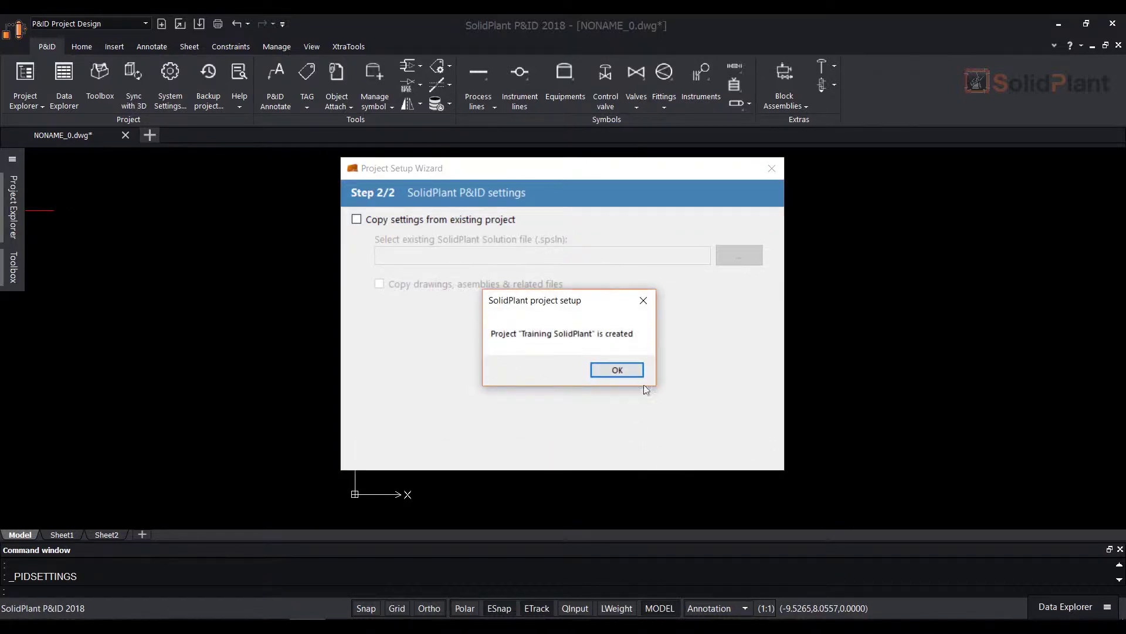
{"action": "left_click", "coordinate": [618, 370]}
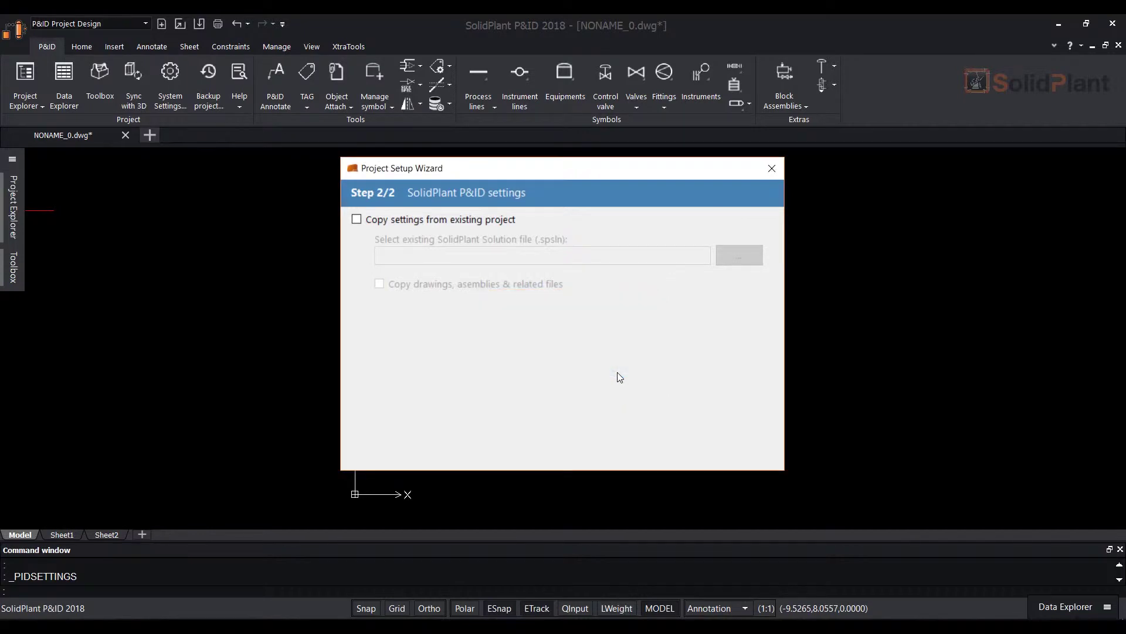
{"action": "mouse_move", "coordinate": [17, 218]}
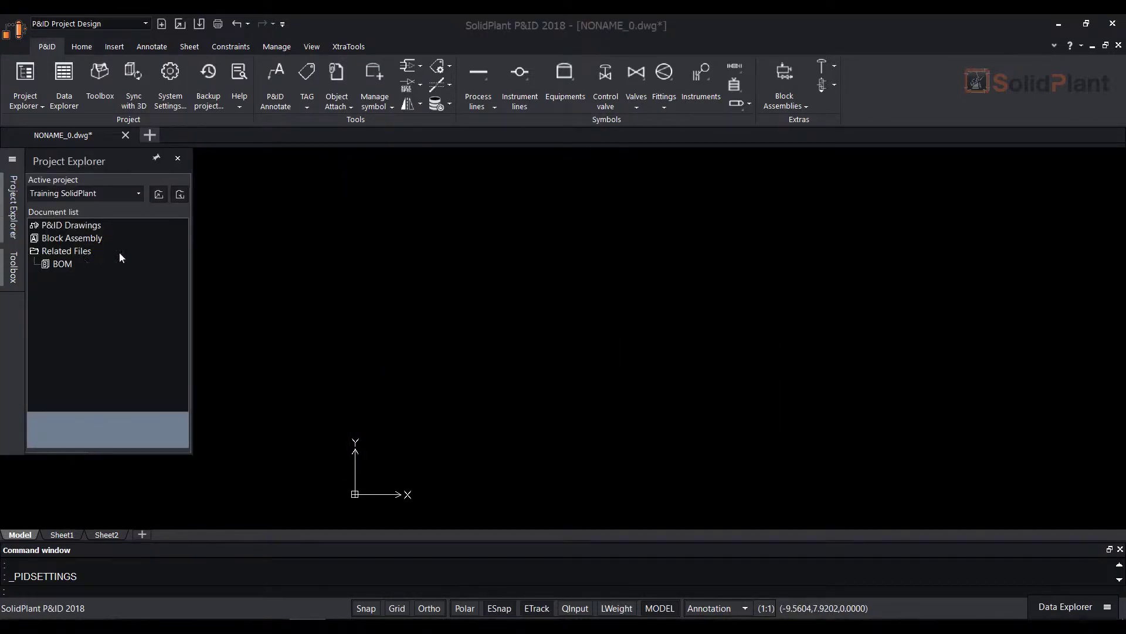
- Create drawing PID01 under P&ID Drawings using the ISO_A4,Landscape template
{"action": "right_click", "coordinate": [97, 229]}
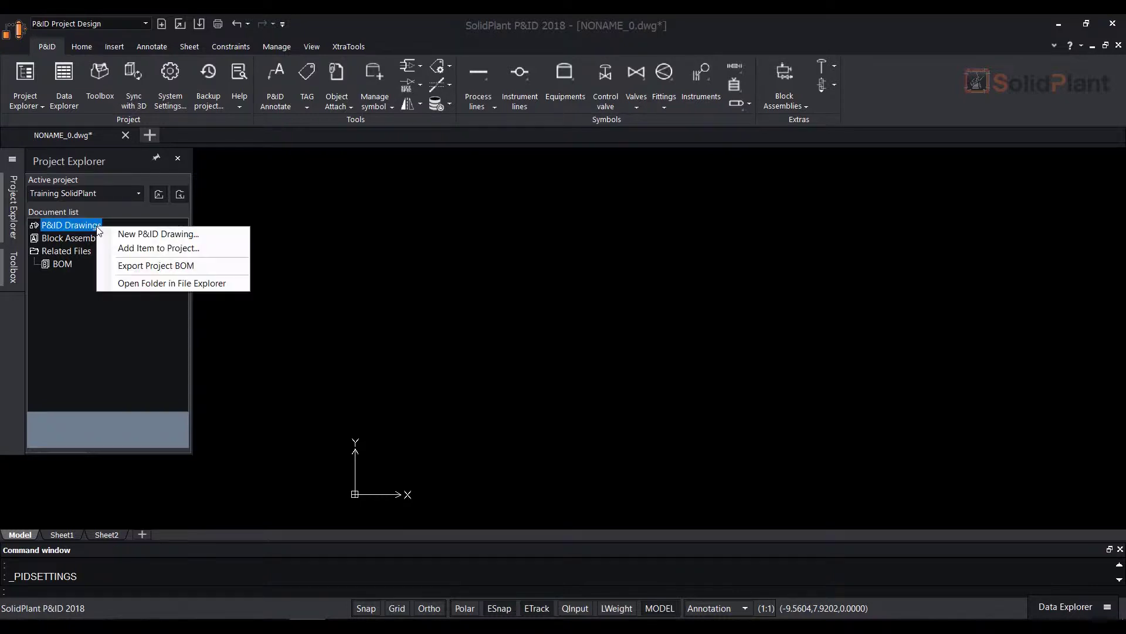
{"action": "left_click", "coordinate": [183, 235]}
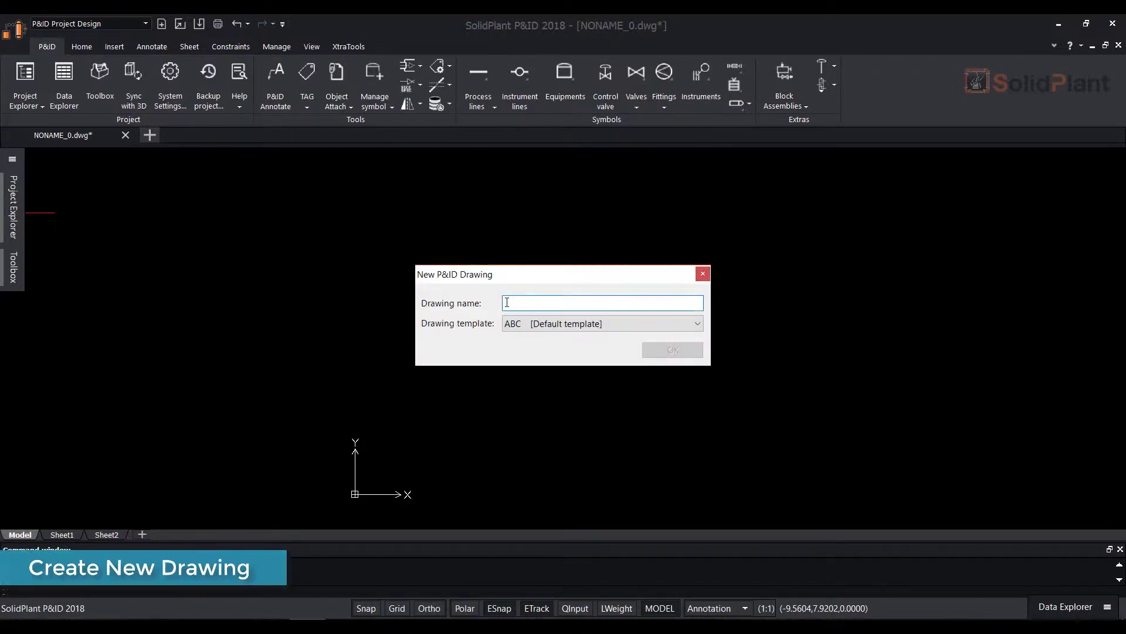
{"action": "type", "text": "P"}
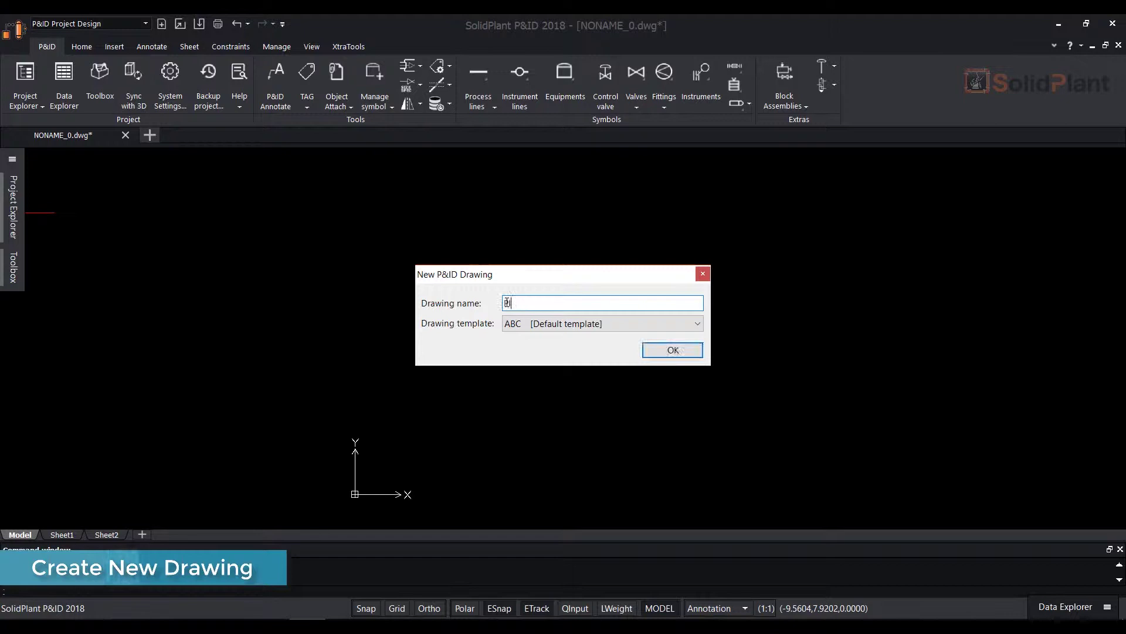
{"action": "type", "text": "ID01"}
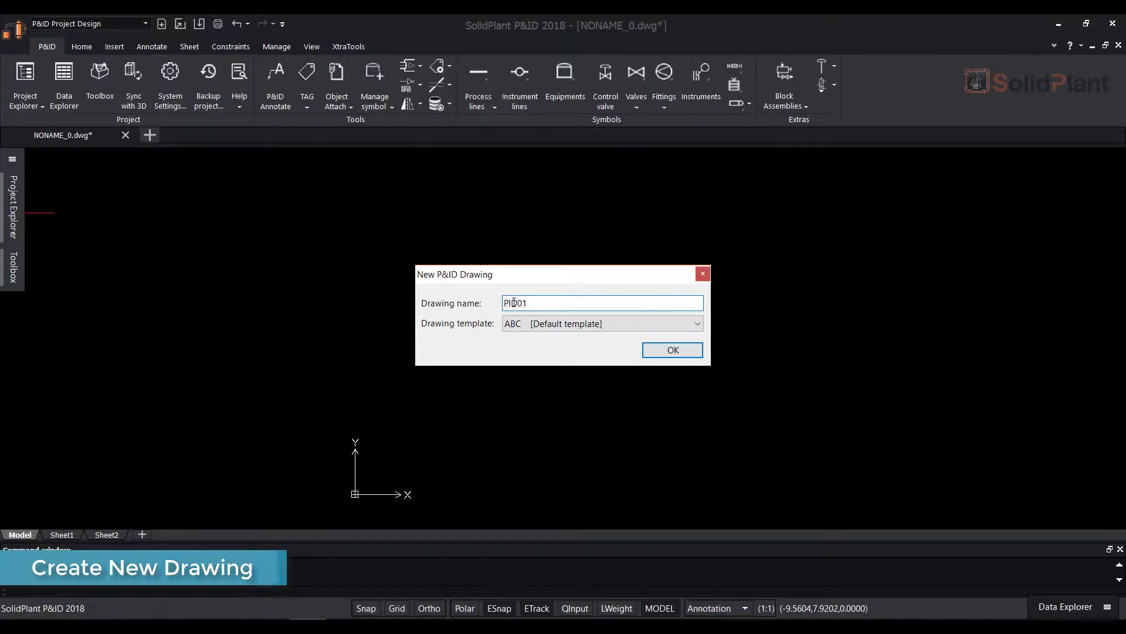
{"action": "left_click", "coordinate": [587, 329]}
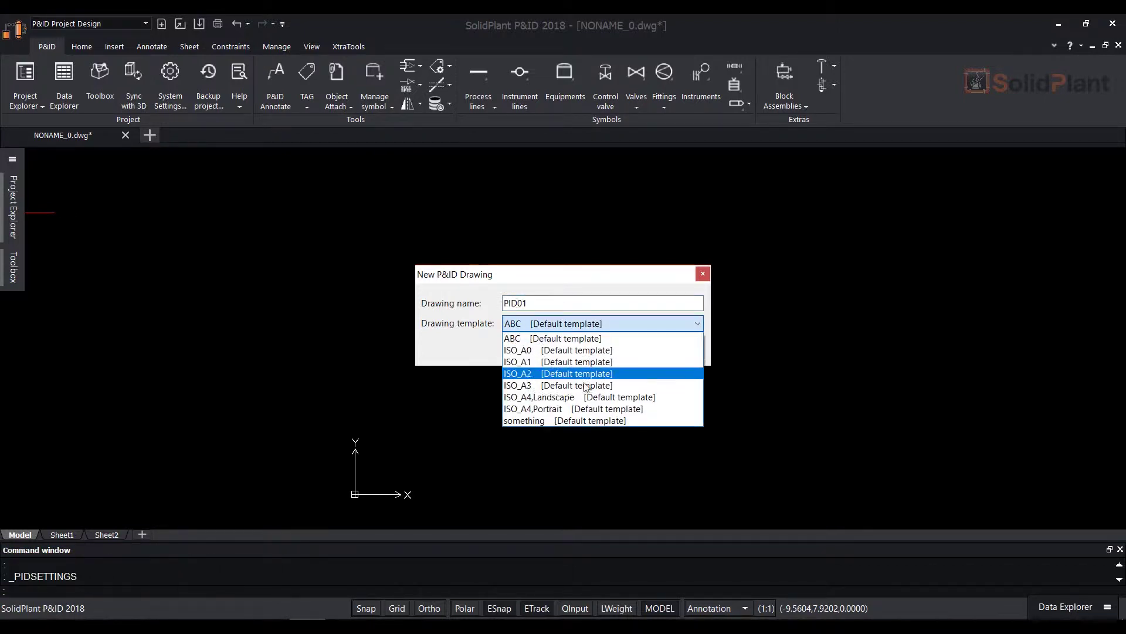
{"action": "left_click", "coordinate": [548, 396]}
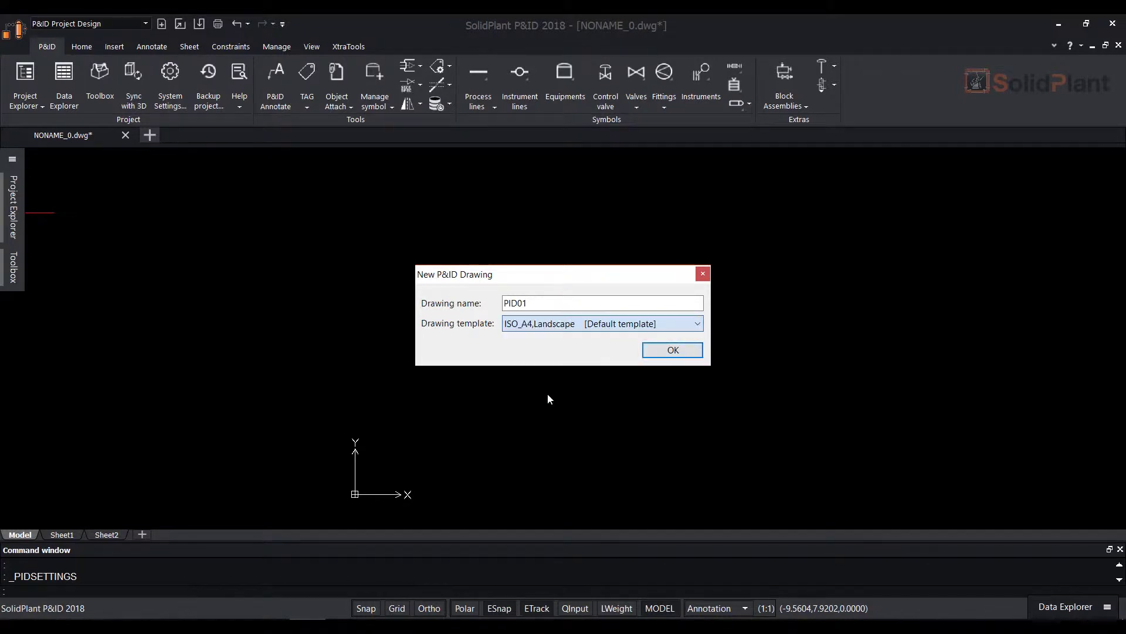
{"action": "left_click", "coordinate": [683, 351]}
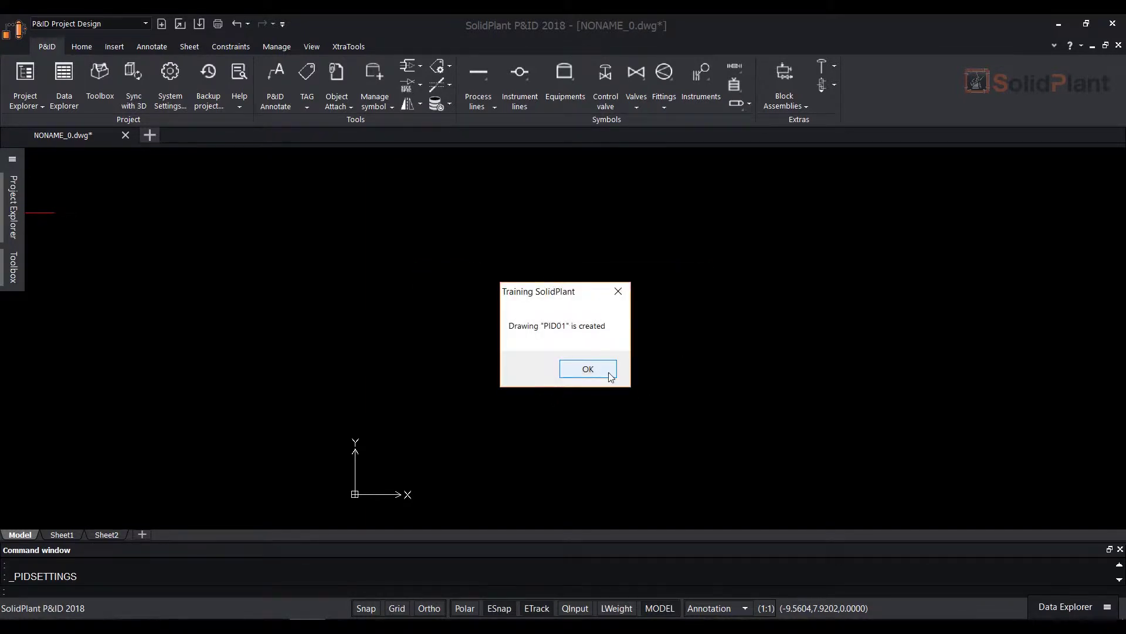
- Open drawing PID01 from Project Explorer and list the Tools tag and text style settings
{"action": "left_click", "coordinate": [609, 374]}
{"action": "mouse_move", "coordinate": [19, 213]}
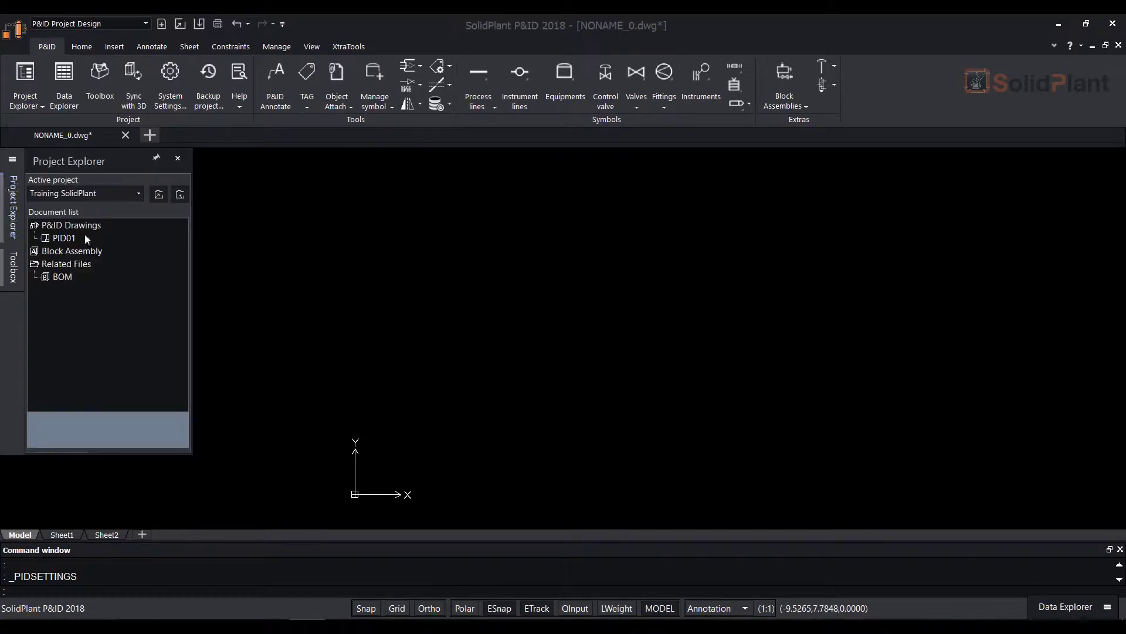
{"action": "double_click", "coordinate": [64, 238]}
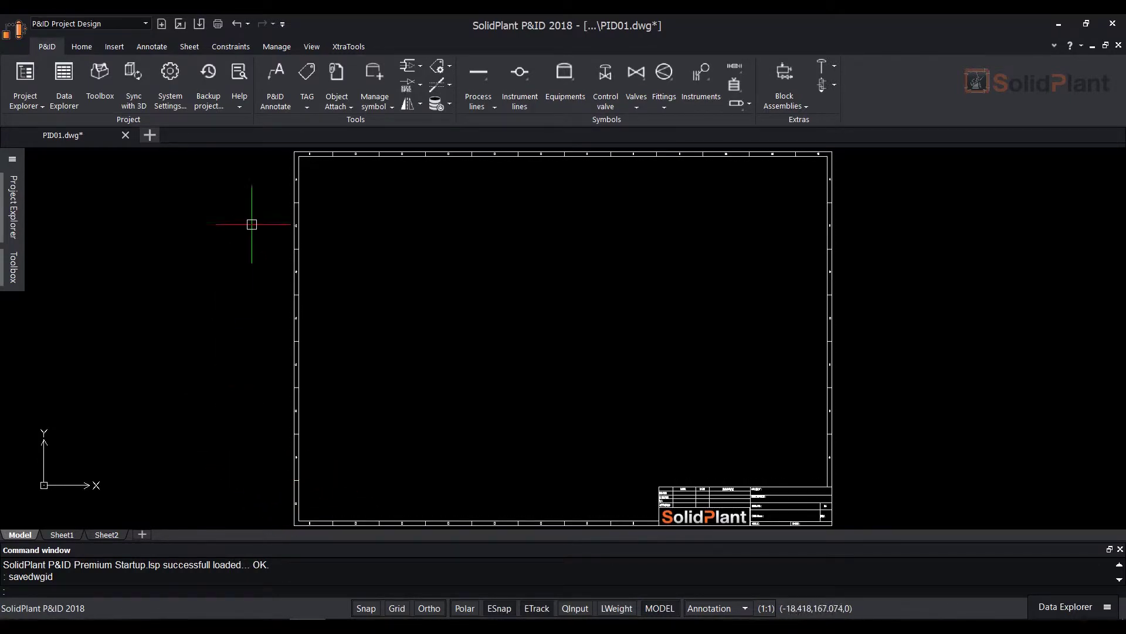
{"action": "left_click", "coordinate": [451, 67]}
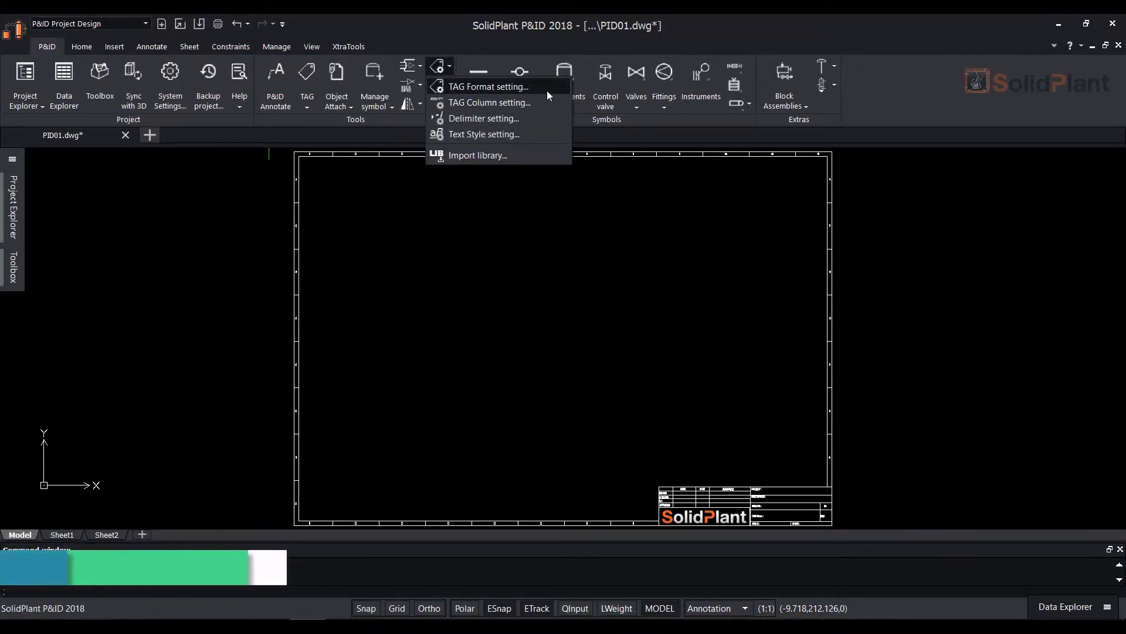
- Build the EQUIPMENT tag format TYPE-NUMBER-AREA by adding a hyphen and the AREA column
{"action": "left_click", "coordinate": [546, 89]}
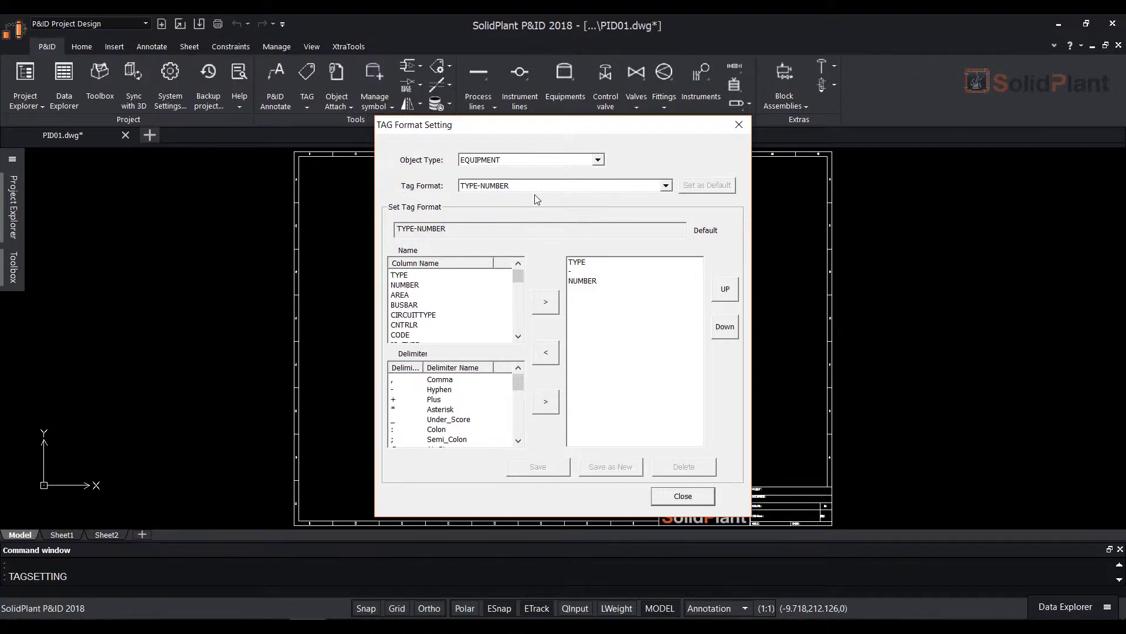
{"action": "left_click", "coordinate": [405, 296]}
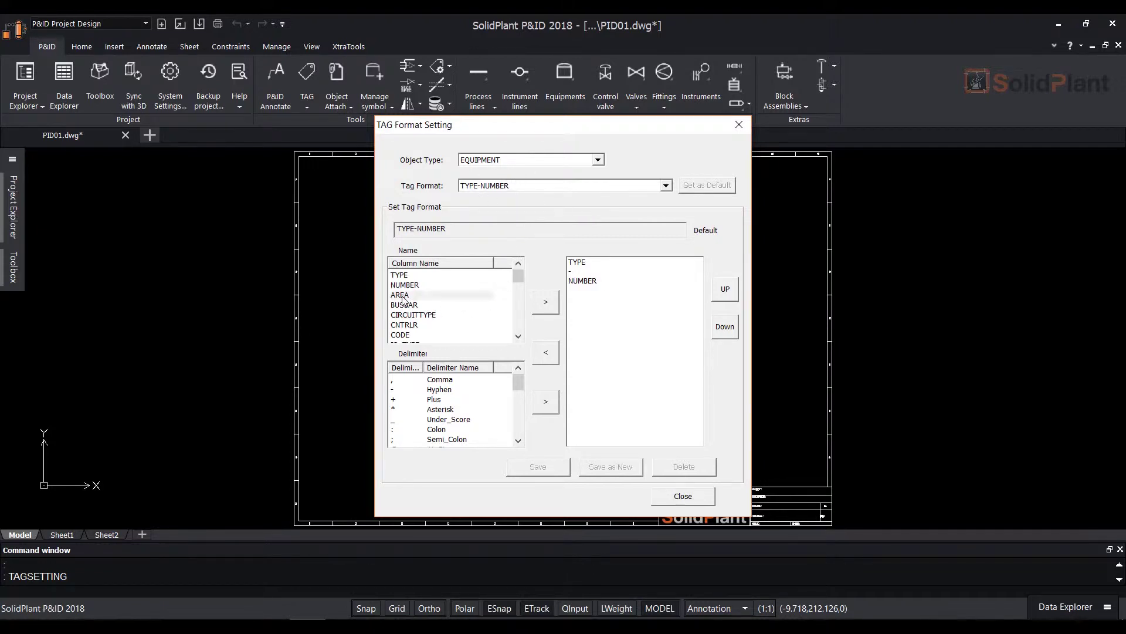
{"action": "left_click", "coordinate": [548, 303]}
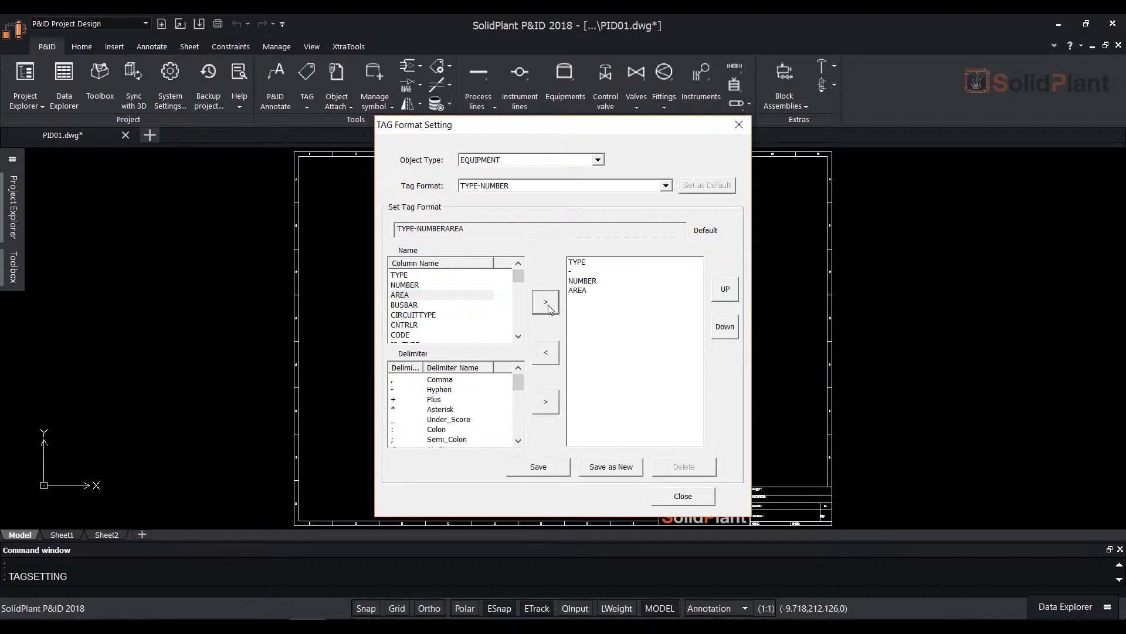
{"action": "left_click", "coordinate": [441, 390]}
{"action": "left_click", "coordinate": [545, 404]}
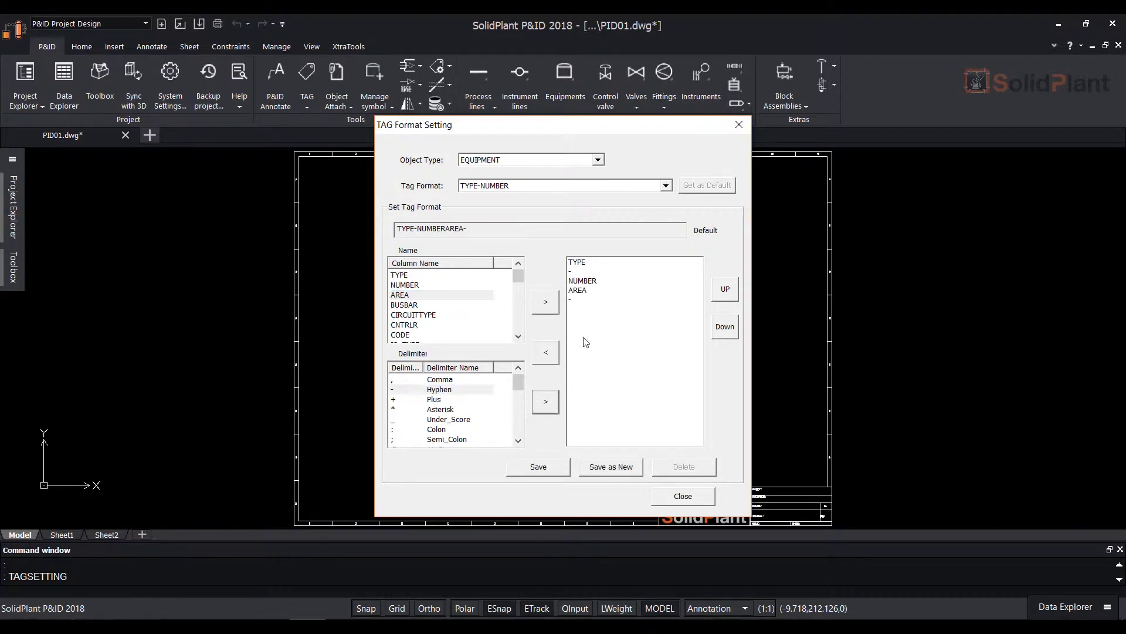
{"action": "left_click", "coordinate": [583, 301]}
{"action": "left_click", "coordinate": [728, 291]}
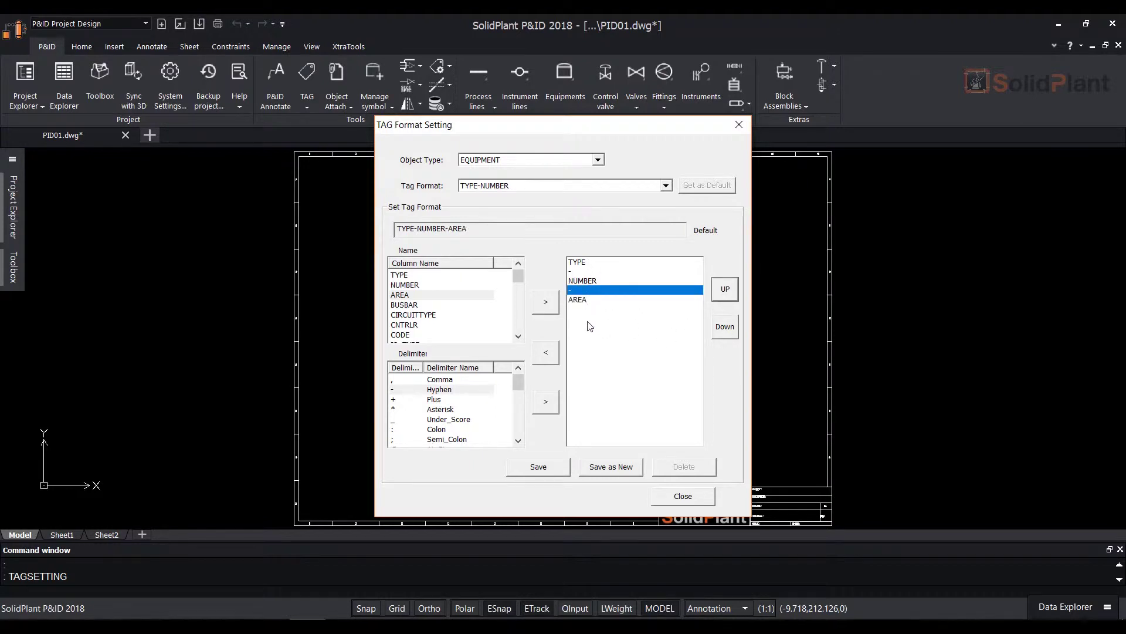
{"action": "left_click_drag", "start_coordinate": [476, 228], "coordinate": [383, 229]}
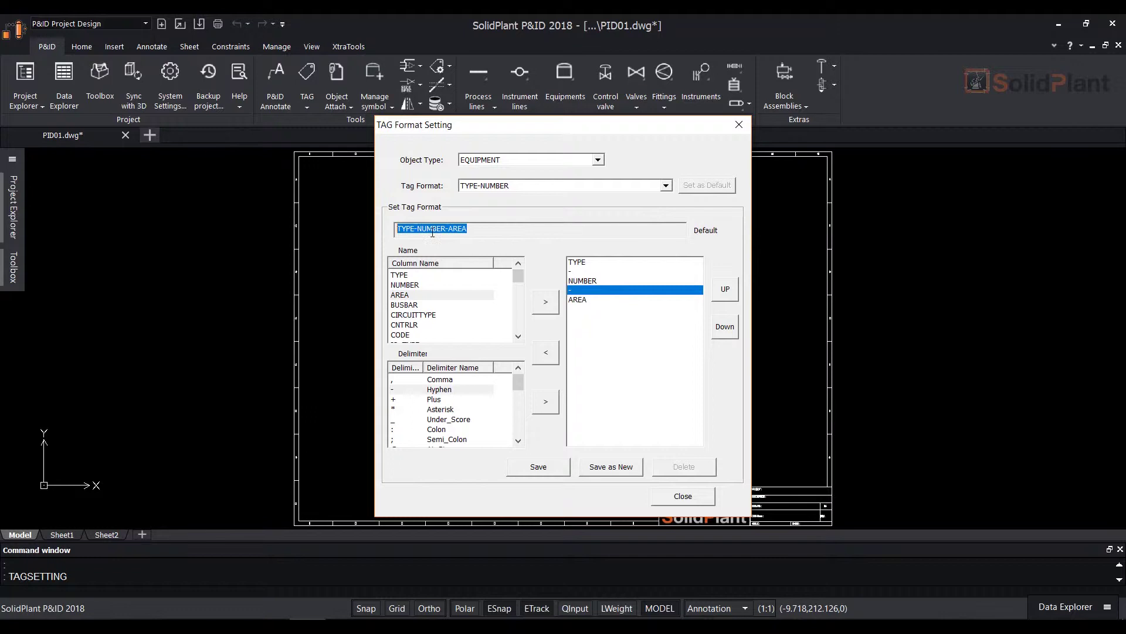
{"action": "left_click", "coordinate": [504, 235]}
- Save TYPE-NUMBER-AREA as a new format and switch between it and TYPE-NUMBER
{"action": "left_click", "coordinate": [612, 467]}
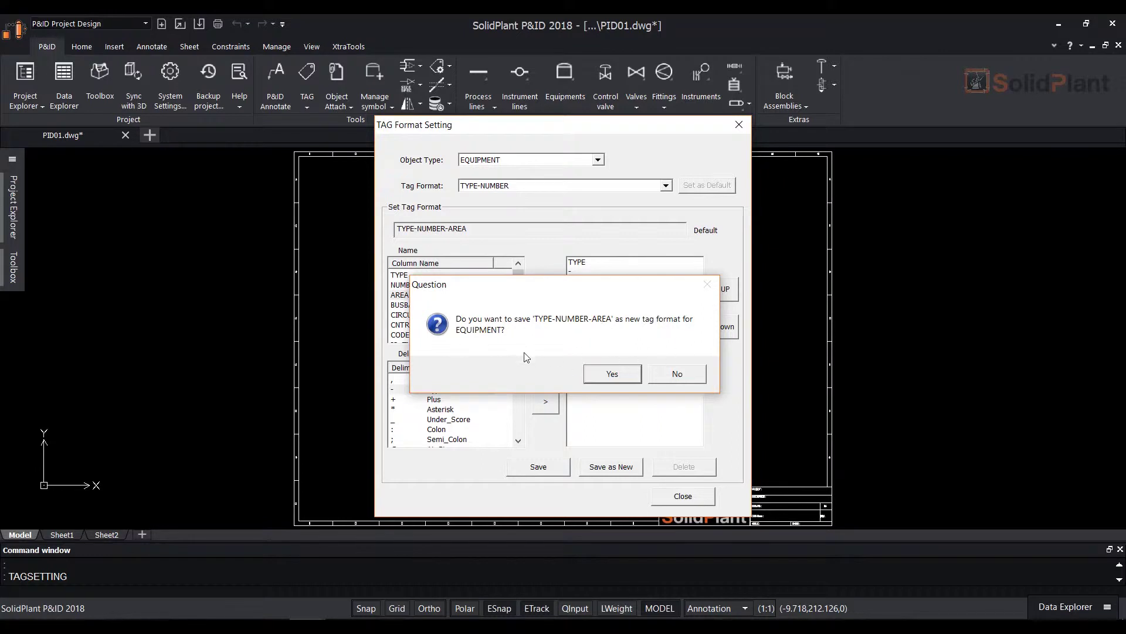
{"action": "left_click", "coordinate": [611, 374]}
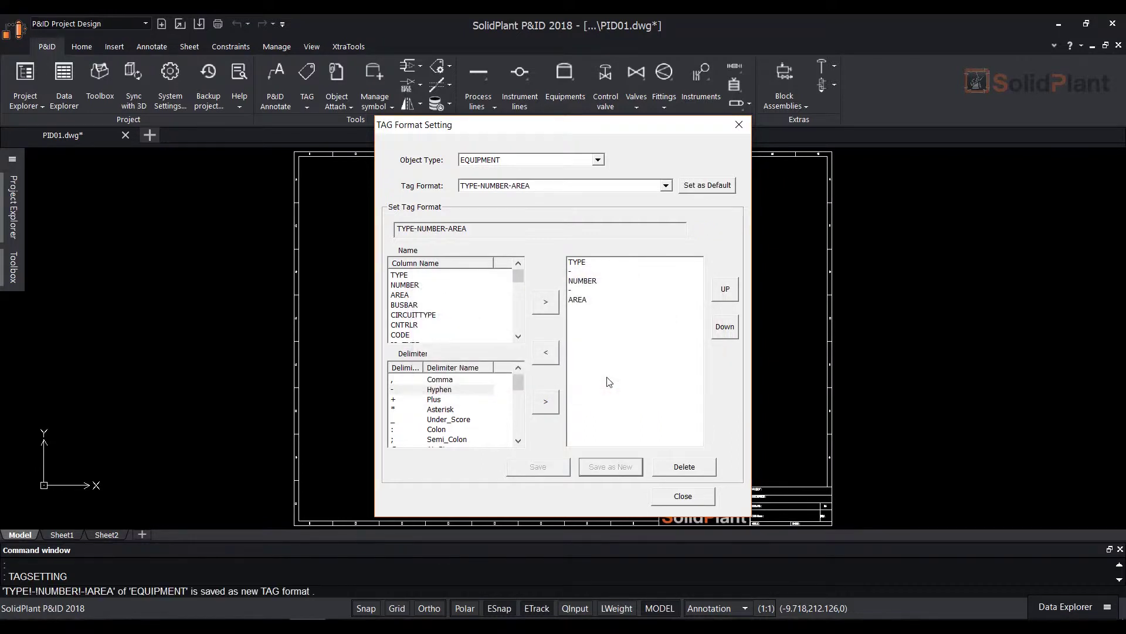
{"action": "left_click", "coordinate": [667, 186]}
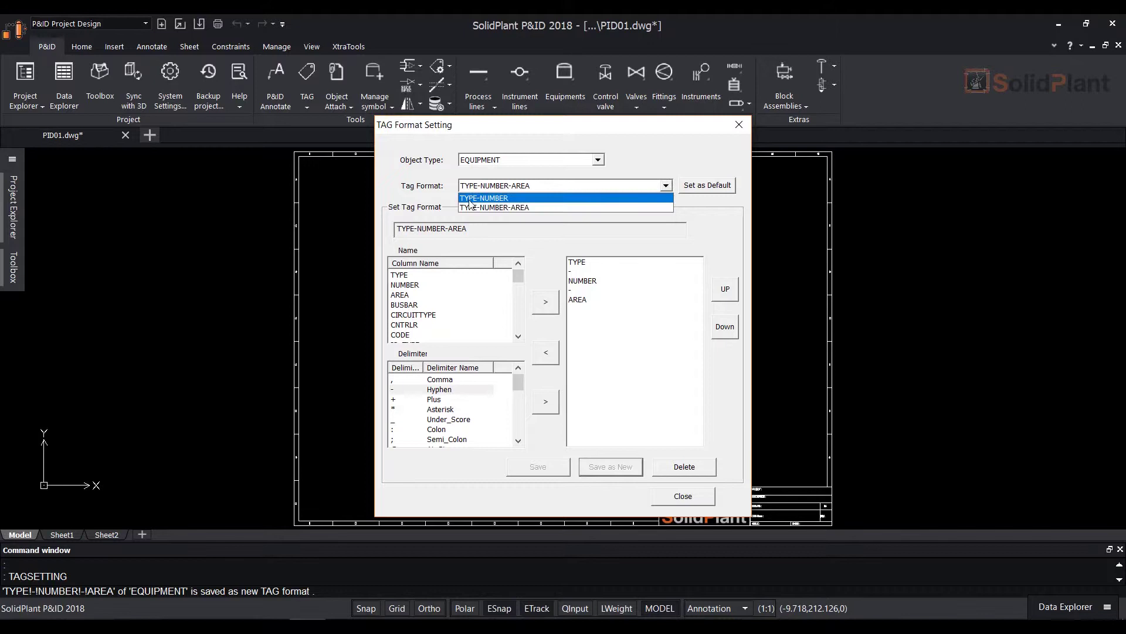
{"action": "left_click", "coordinate": [534, 199]}
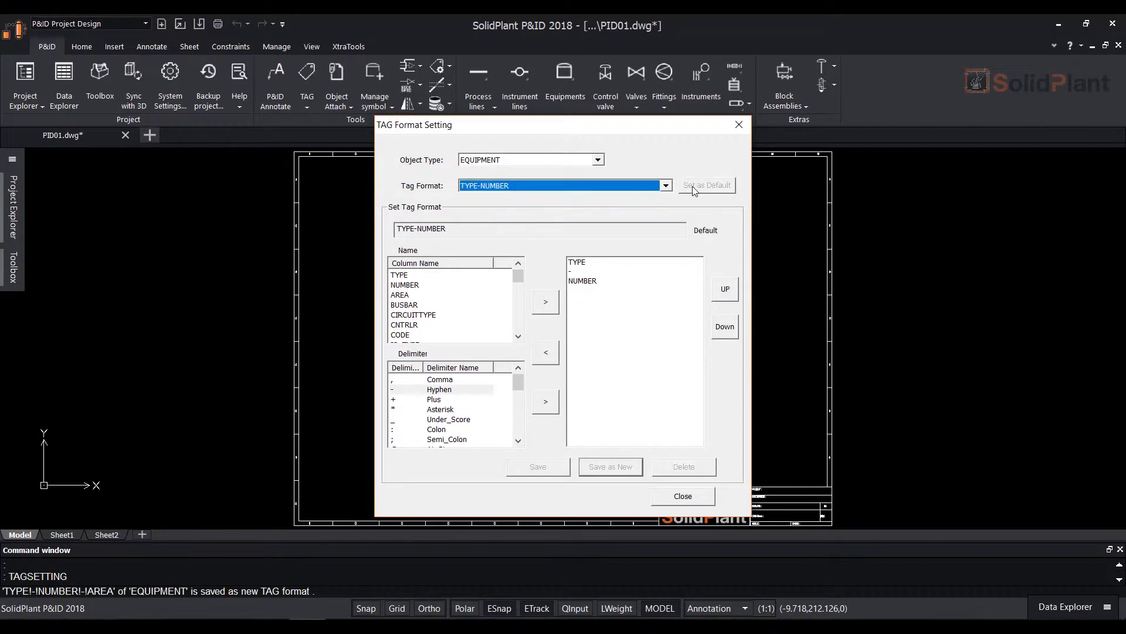
{"action": "left_click", "coordinate": [667, 186]}
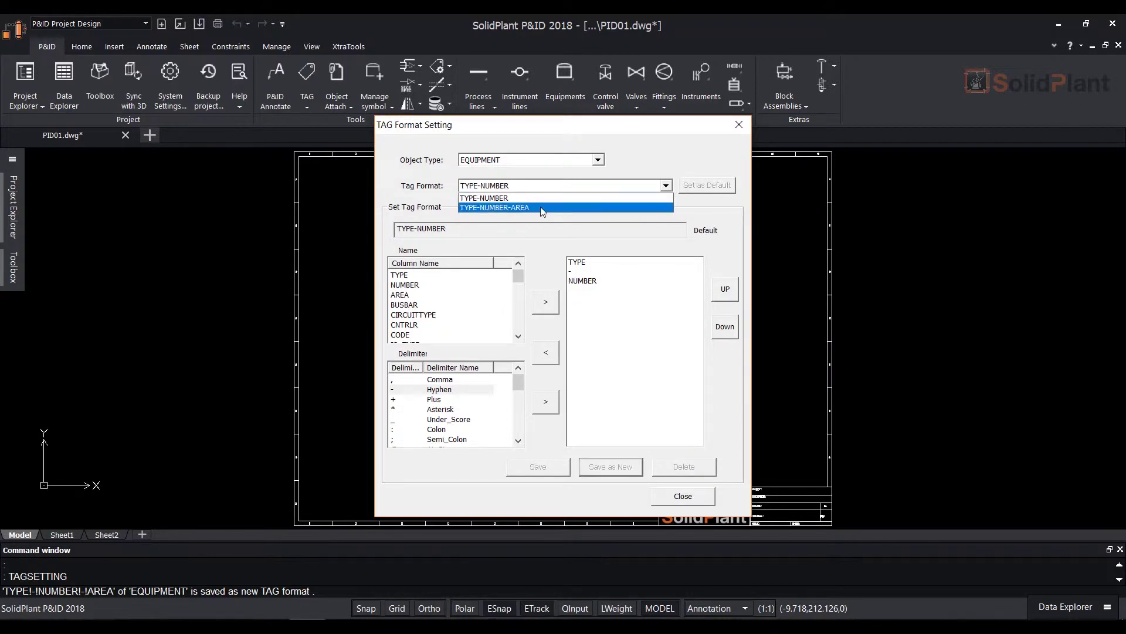
{"action": "left_click", "coordinate": [543, 208]}
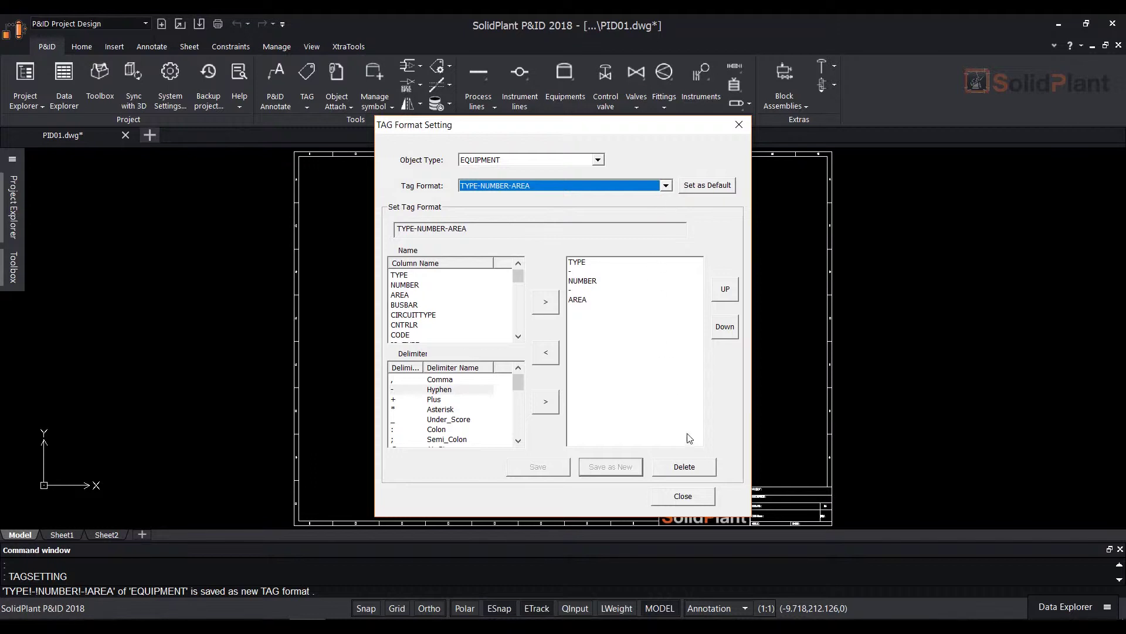
- Switch to PROCESSLINE and remove INSULTHICK and its trailing hyphen from the tag format
{"action": "left_click", "coordinate": [598, 160]}
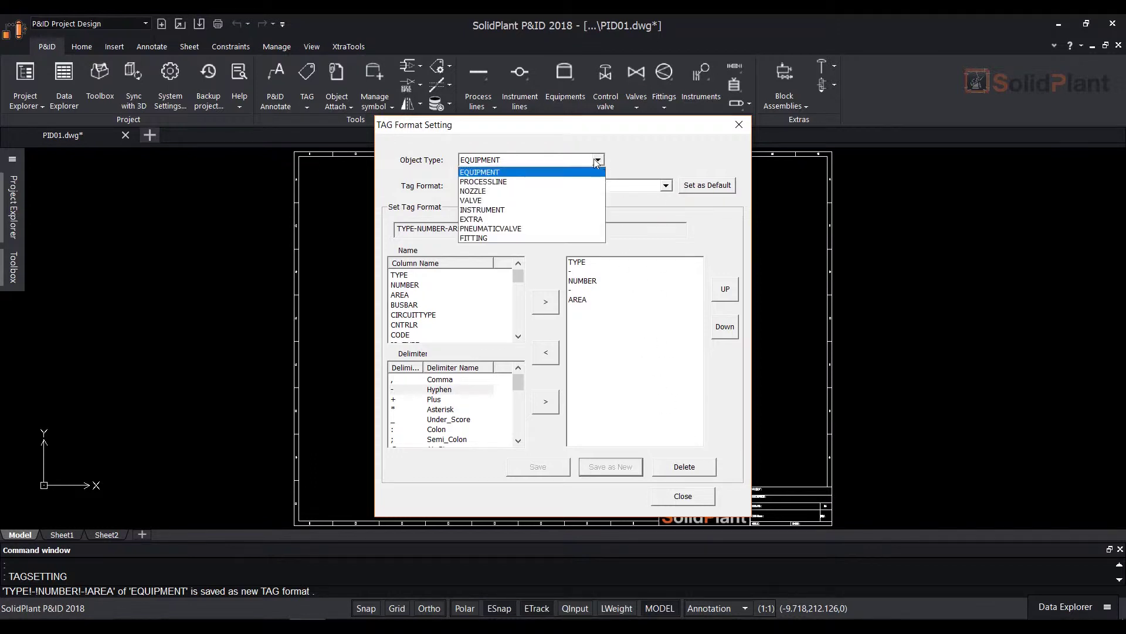
{"action": "left_click", "coordinate": [528, 180]}
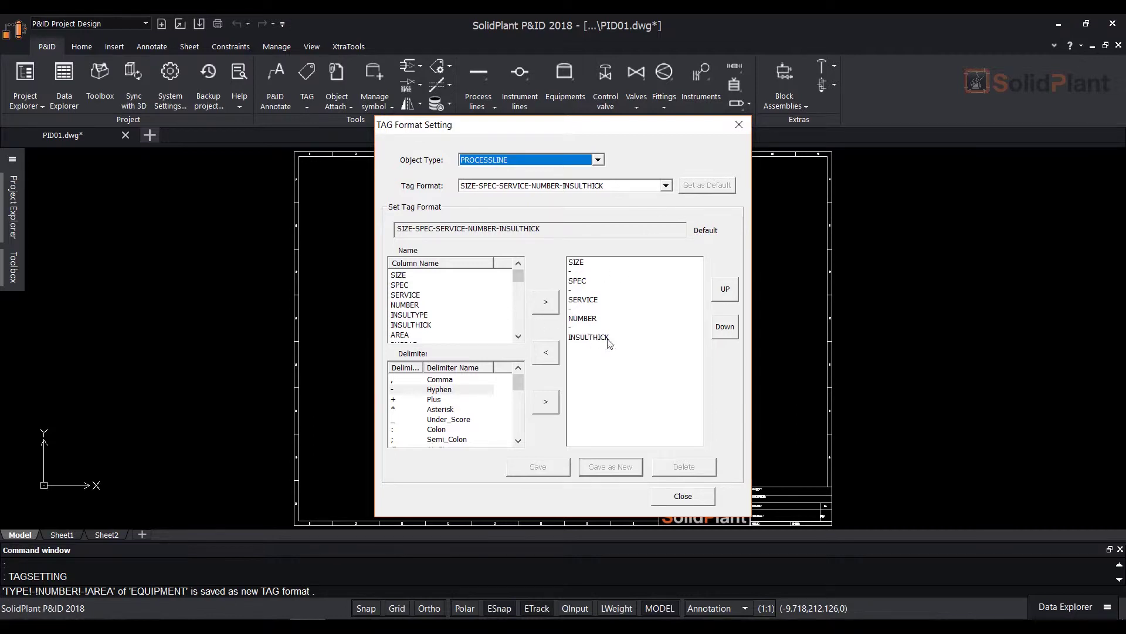
{"action": "left_click", "coordinate": [590, 339]}
{"action": "left_click", "coordinate": [551, 353]}
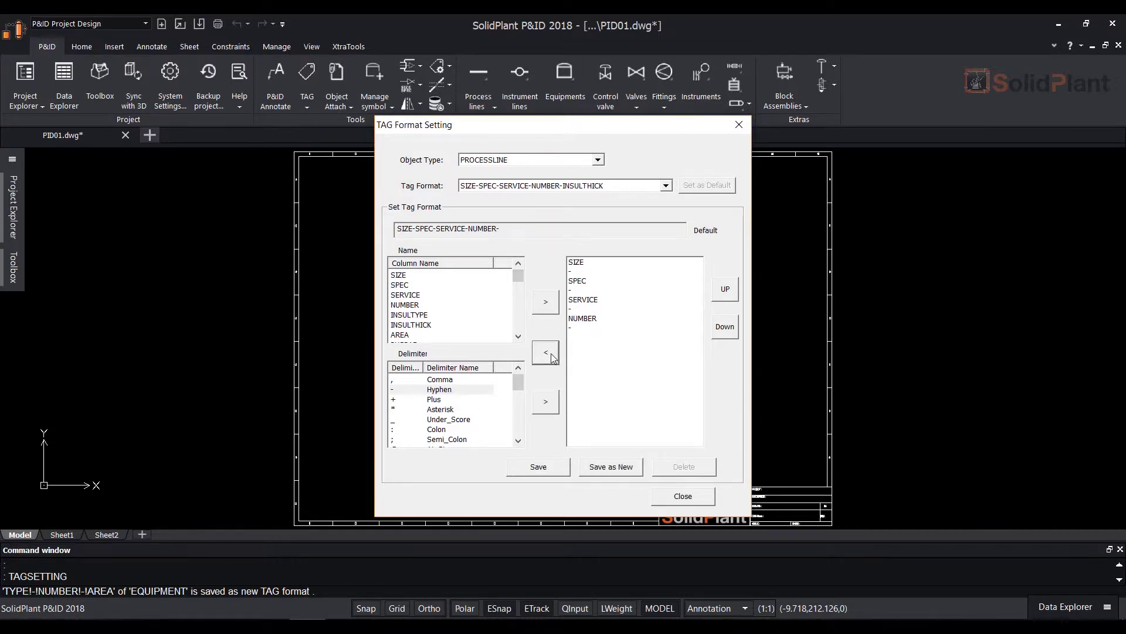
{"action": "left_click", "coordinate": [581, 326]}
{"action": "left_click", "coordinate": [552, 354]}
- Move NUMBER and a hyphen to the front and save NUMBER-SIZE-SPEC-SERVICE as new
{"action": "left_click", "coordinate": [593, 318]}
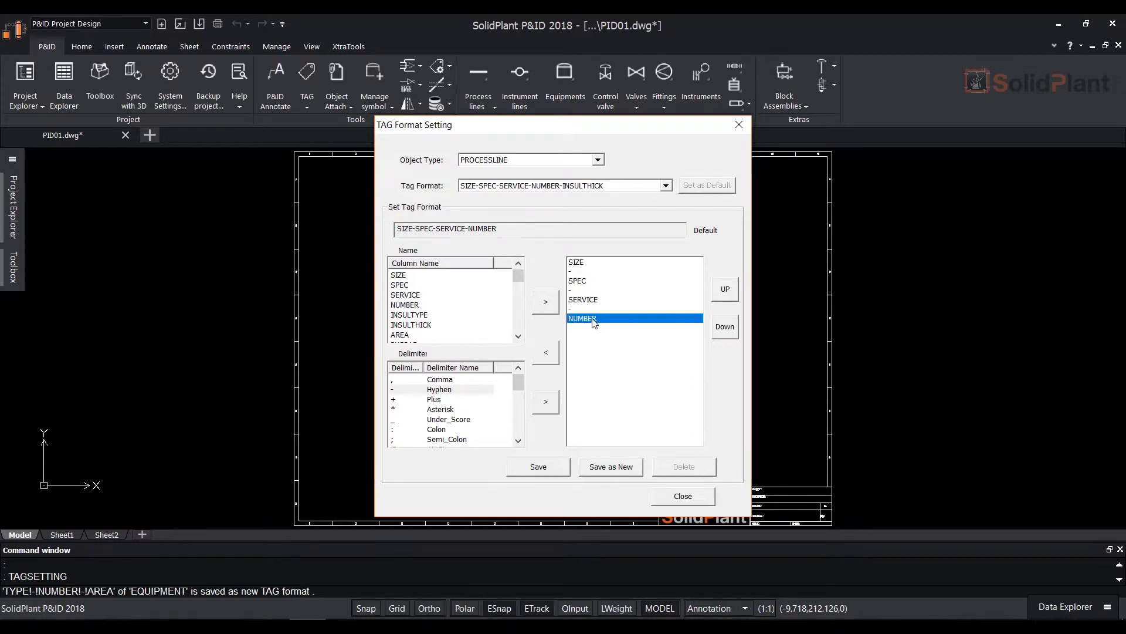
{"action": "left_click", "coordinate": [726, 290]}
{"action": "left_click", "coordinate": [726, 291]}
{"action": "left_click", "coordinate": [725, 290]}
{"action": "left_click", "coordinate": [725, 290]}
{"action": "left_click", "coordinate": [725, 290]}
{"action": "left_click", "coordinate": [726, 290]}
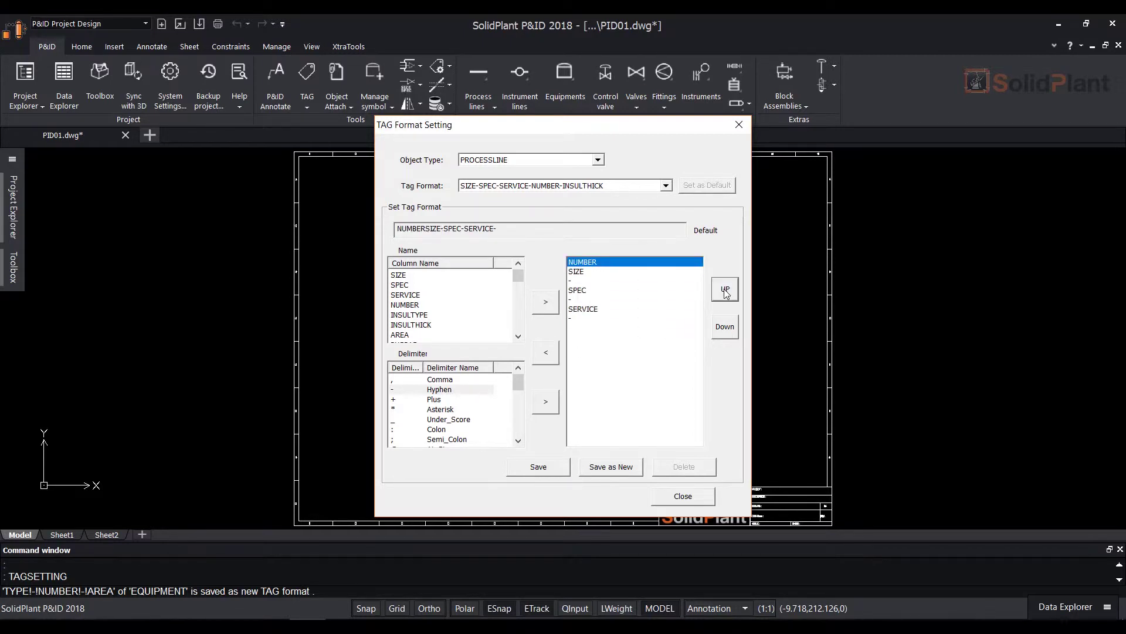
{"action": "left_click", "coordinate": [671, 319]}
{"action": "left_click", "coordinate": [724, 297]}
{"action": "left_click", "coordinate": [724, 297]}
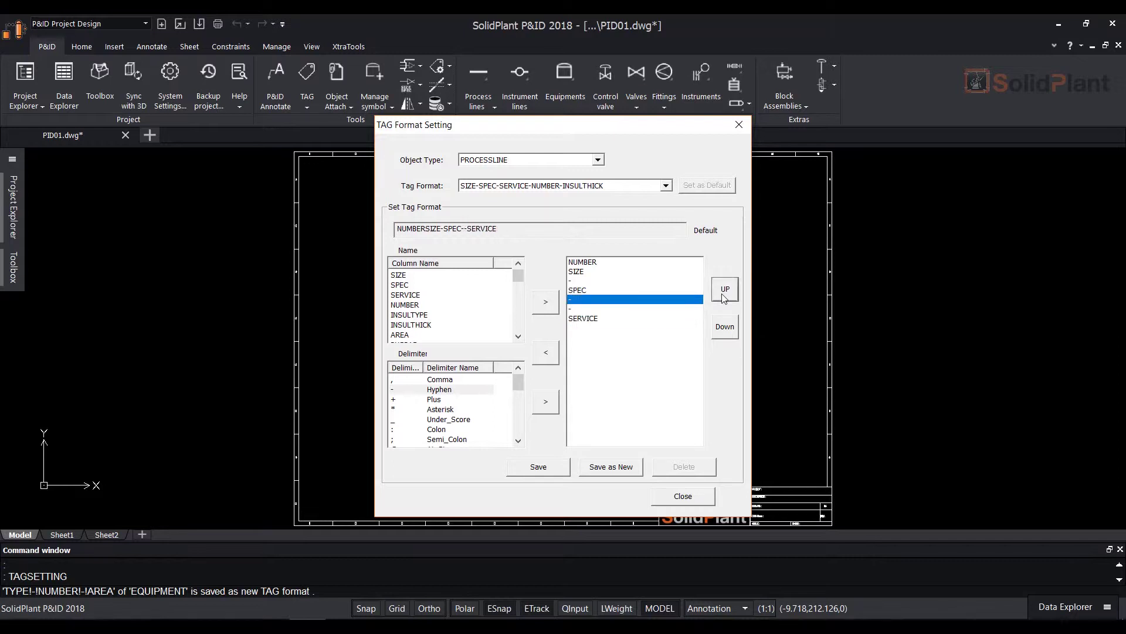
{"action": "left_click", "coordinate": [724, 296]}
{"action": "left_click", "coordinate": [724, 297]}
{"action": "left_click", "coordinate": [724, 297]}
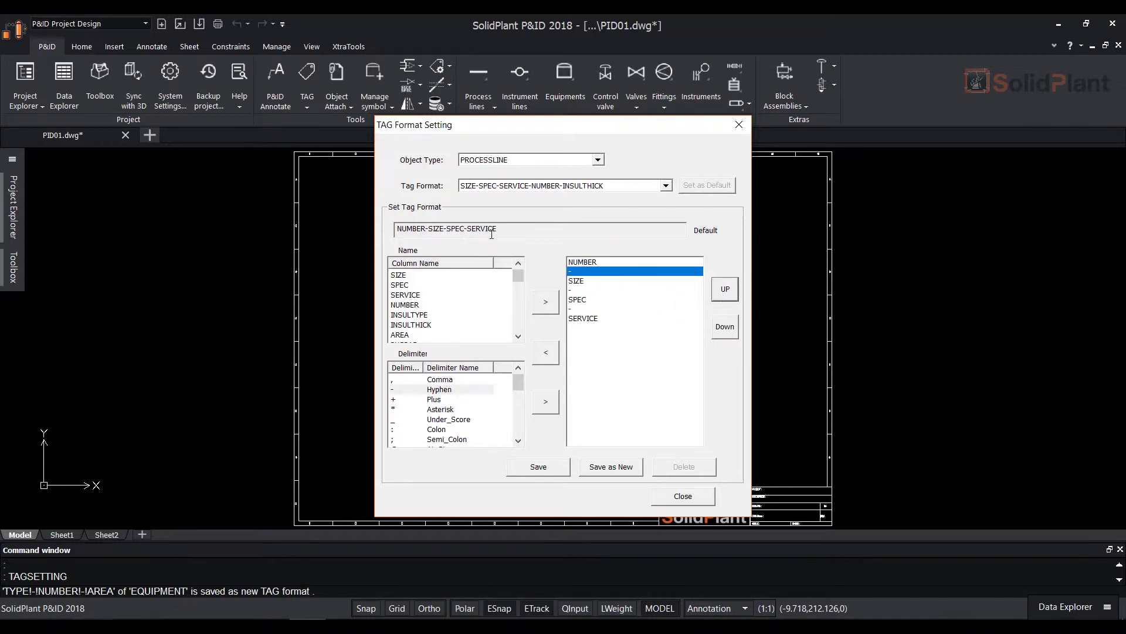
{"action": "left_click", "coordinate": [611, 467]}
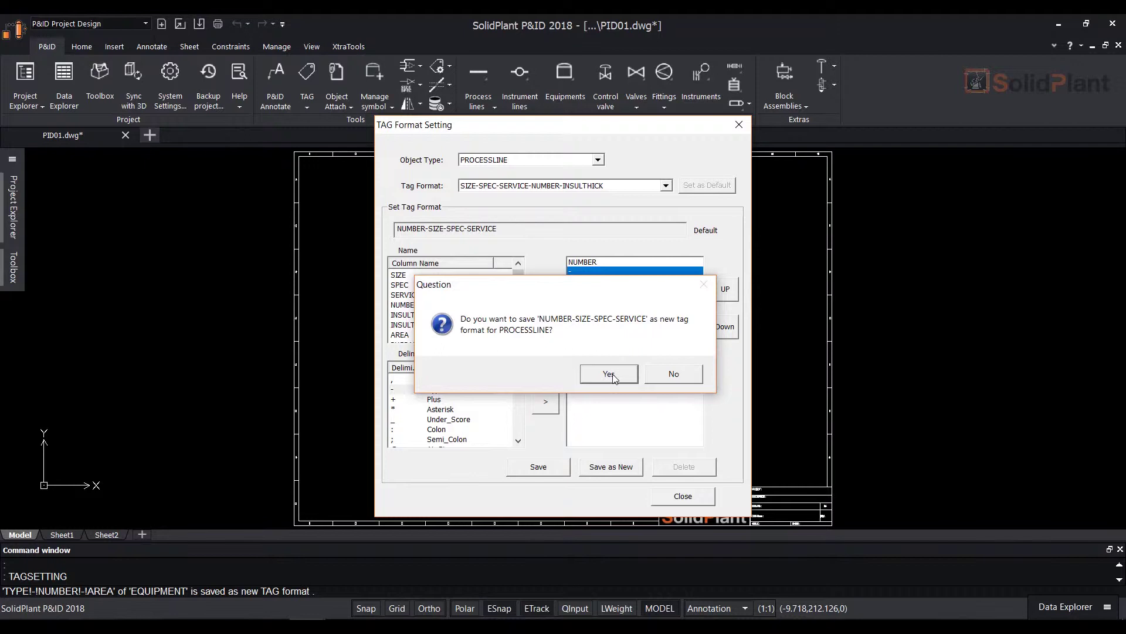
{"action": "left_click", "coordinate": [610, 374]}
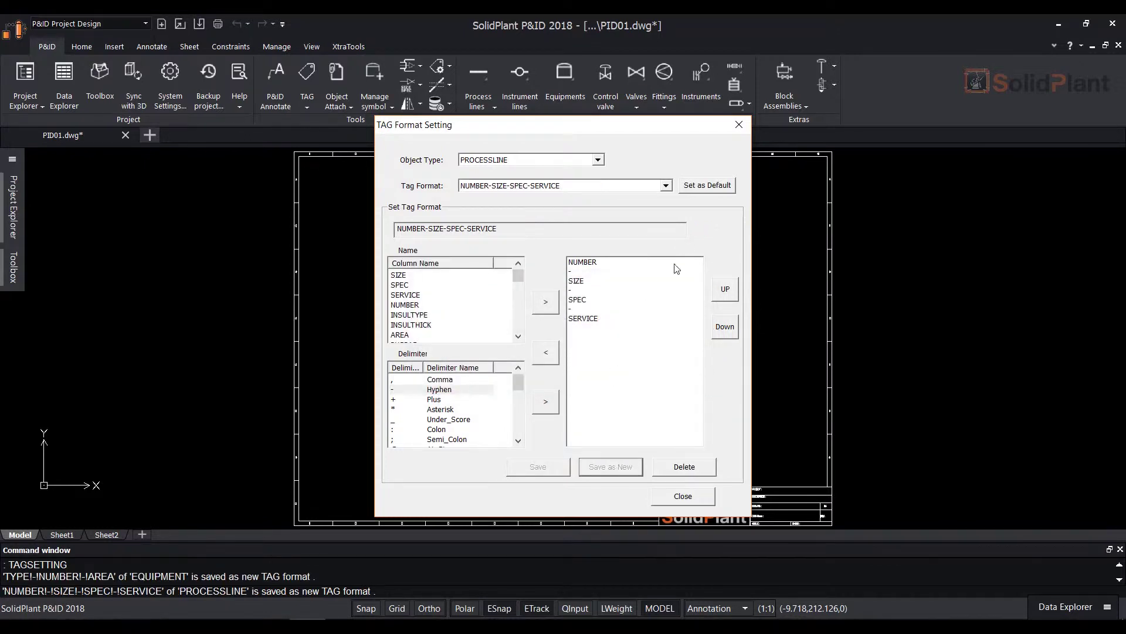
- Make NUMBER-SIZE-SPEC-SERVICE the default PROCESSLINE tag format and confirm it
{"action": "left_click", "coordinate": [666, 186]}
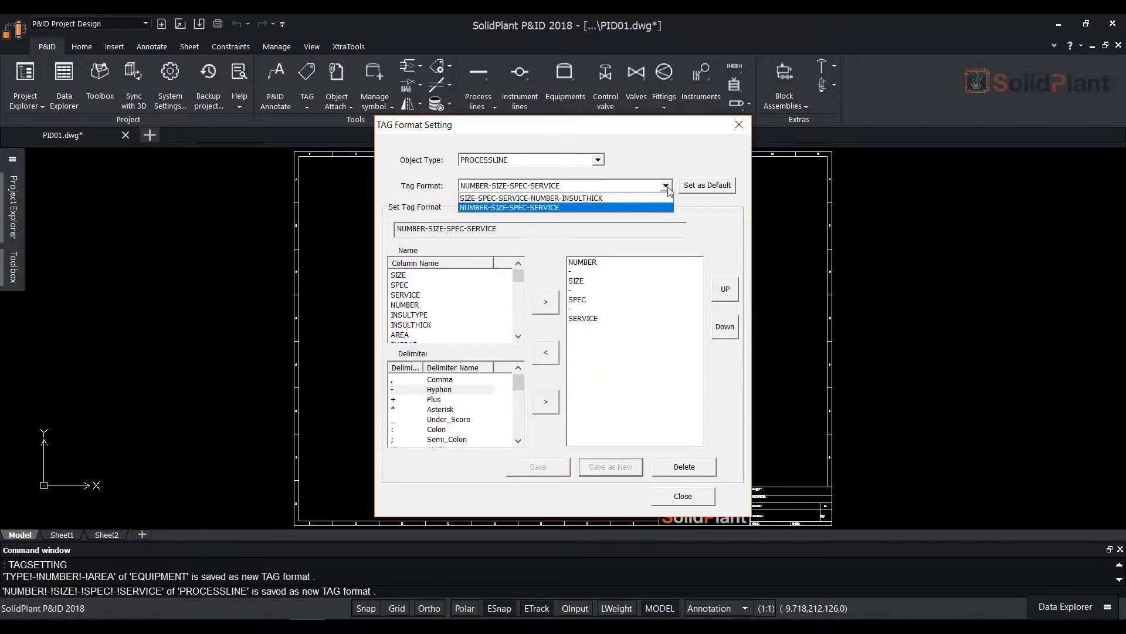
{"action": "left_click", "coordinate": [581, 198]}
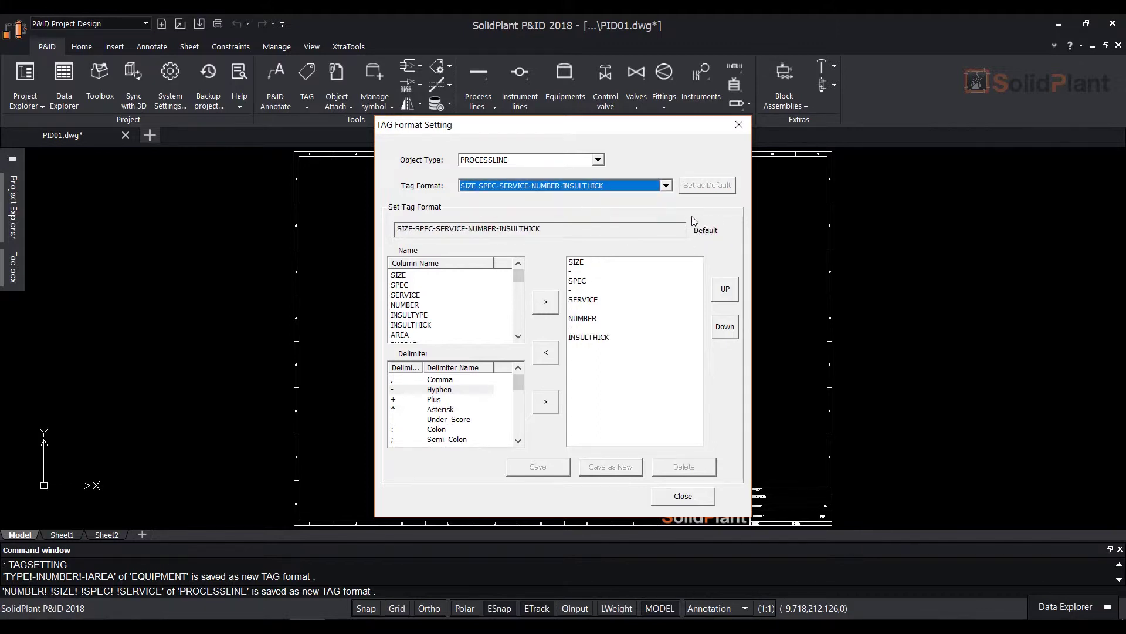
{"action": "left_click", "coordinate": [667, 186]}
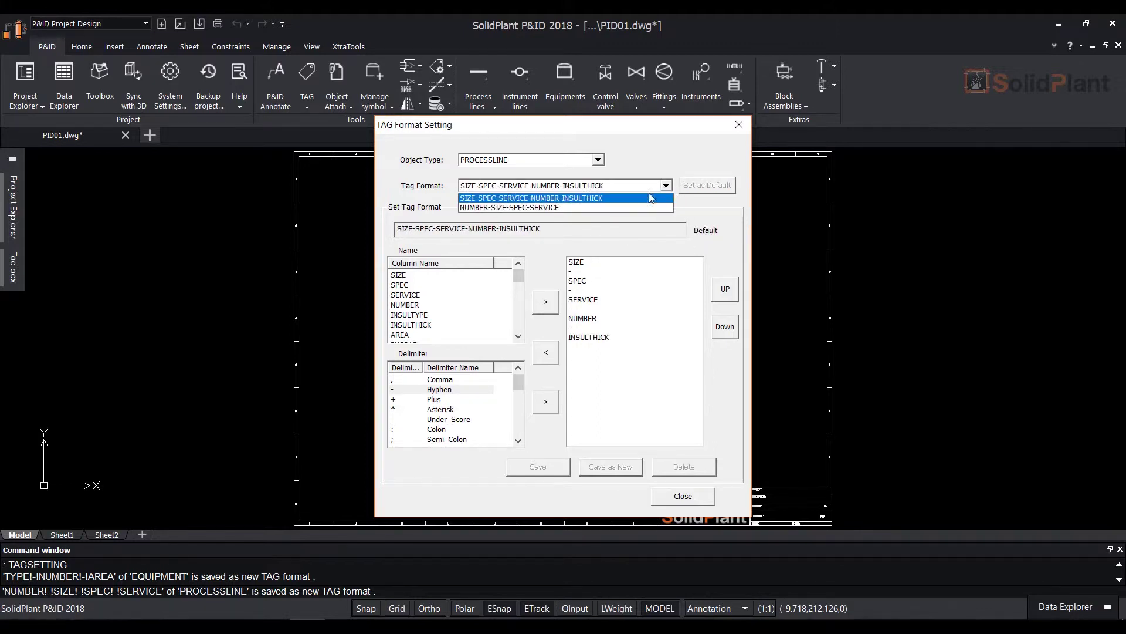
{"action": "left_click", "coordinate": [555, 209]}
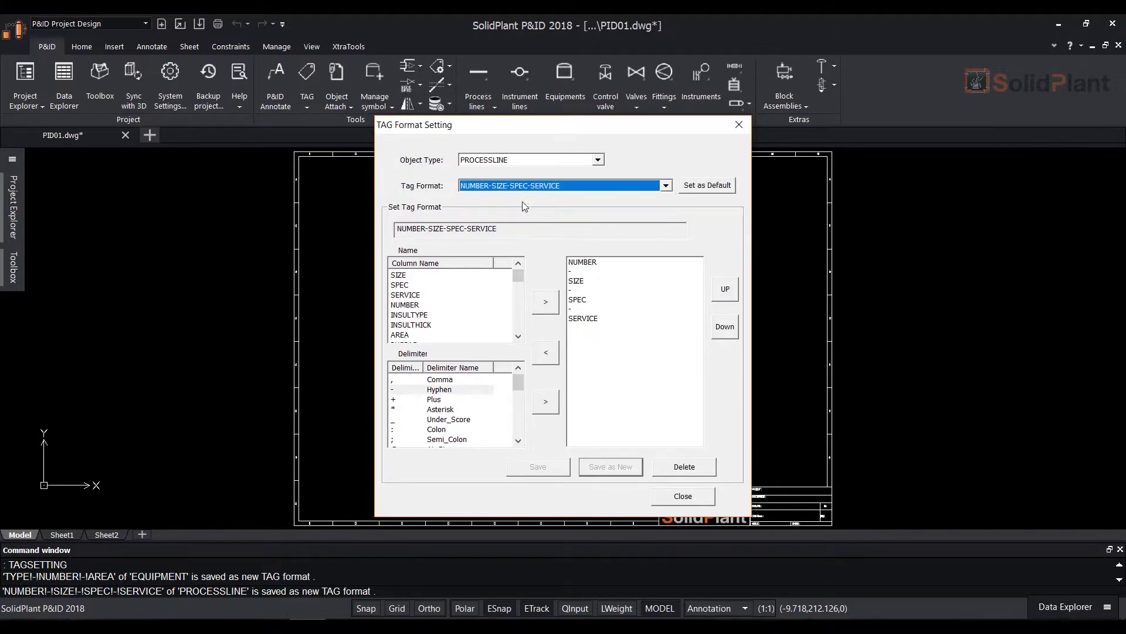
{"action": "left_click", "coordinate": [717, 186]}
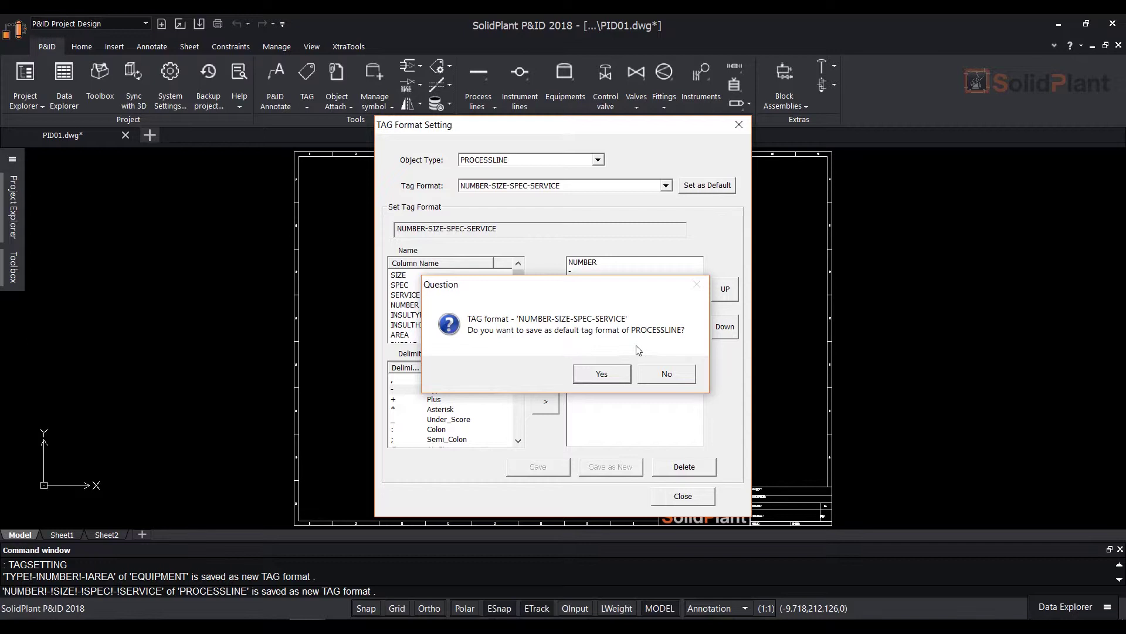
{"action": "left_click", "coordinate": [601, 375]}
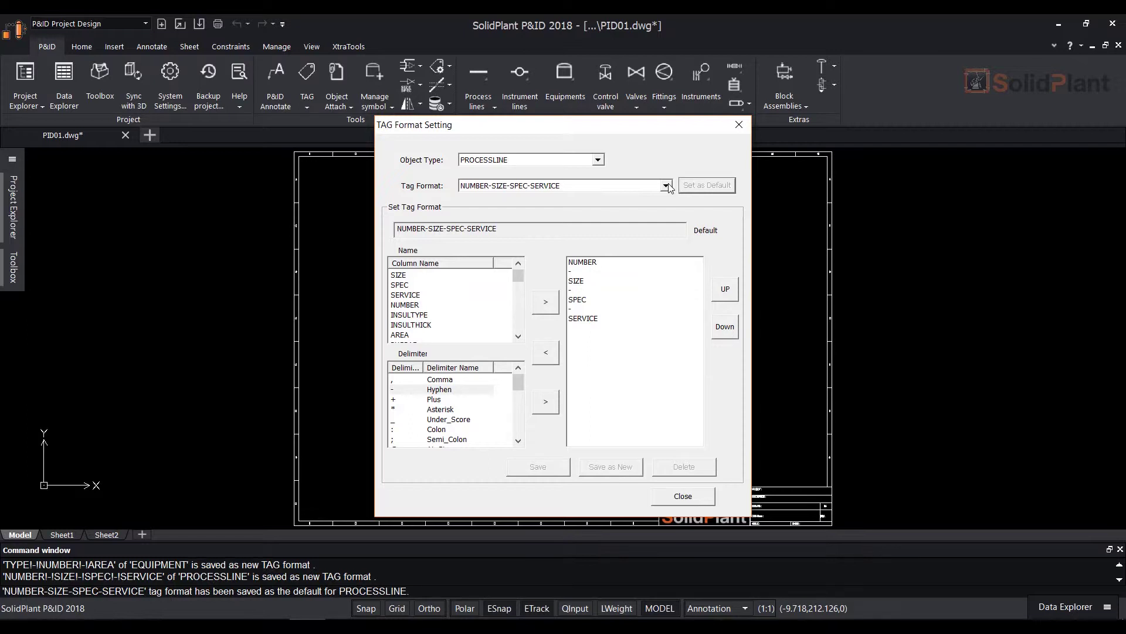
{"action": "left_click", "coordinate": [598, 160]}
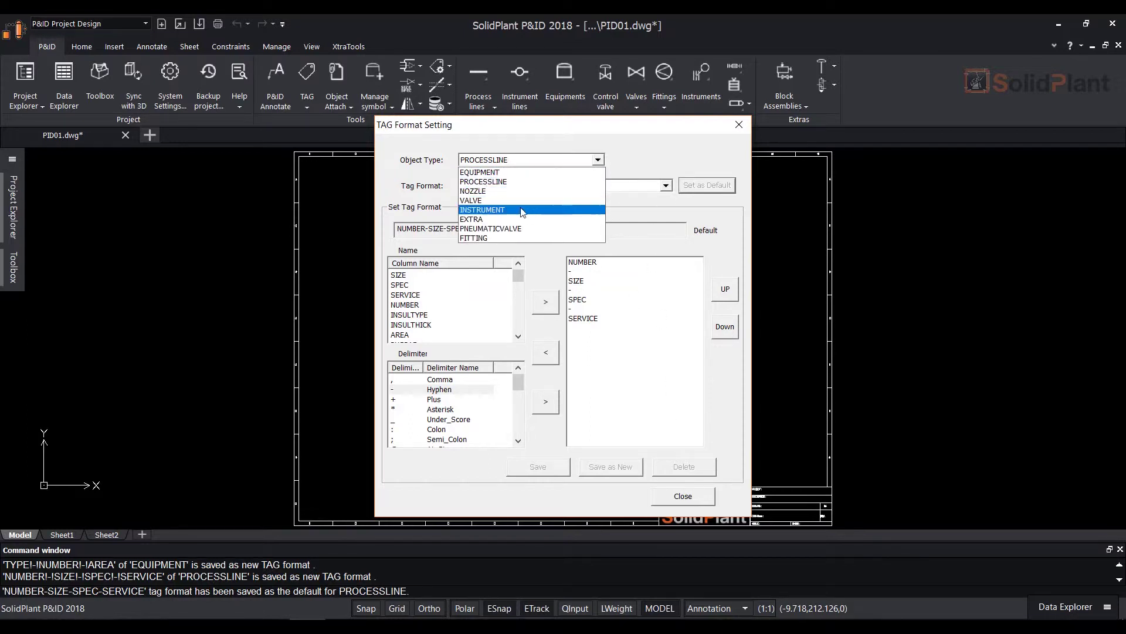
{"action": "left_click", "coordinate": [638, 253]}
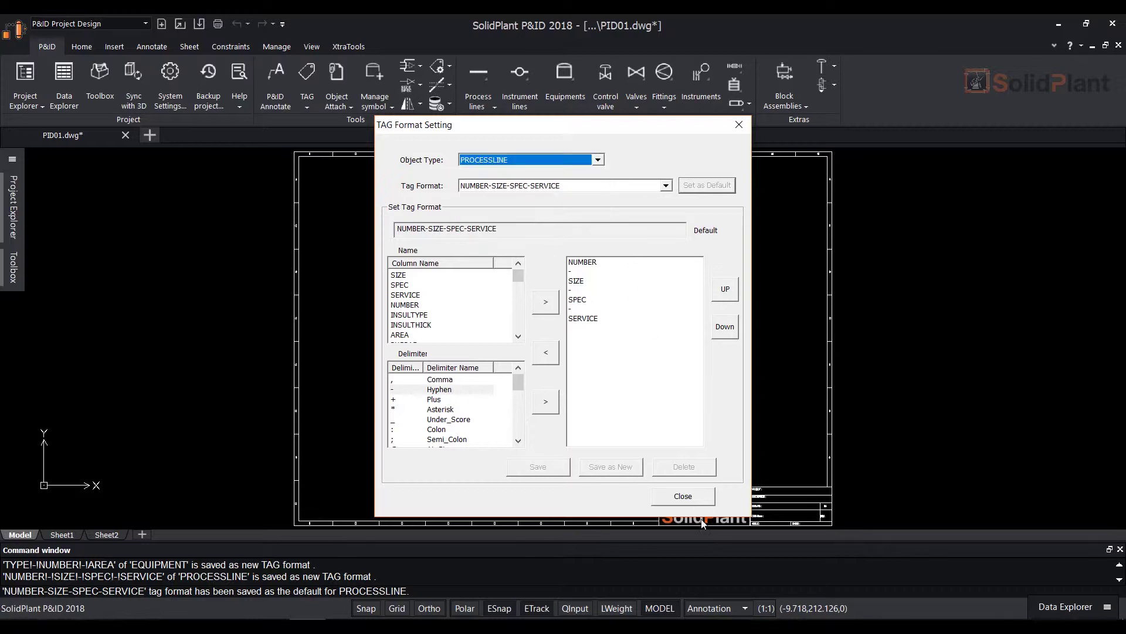
- Reopen tag format settings and delete EQUIPMENT's TYPE-NUMBER-AREA format, leaving only TYPE-NUMBER
{"action": "left_click", "coordinate": [683, 497]}
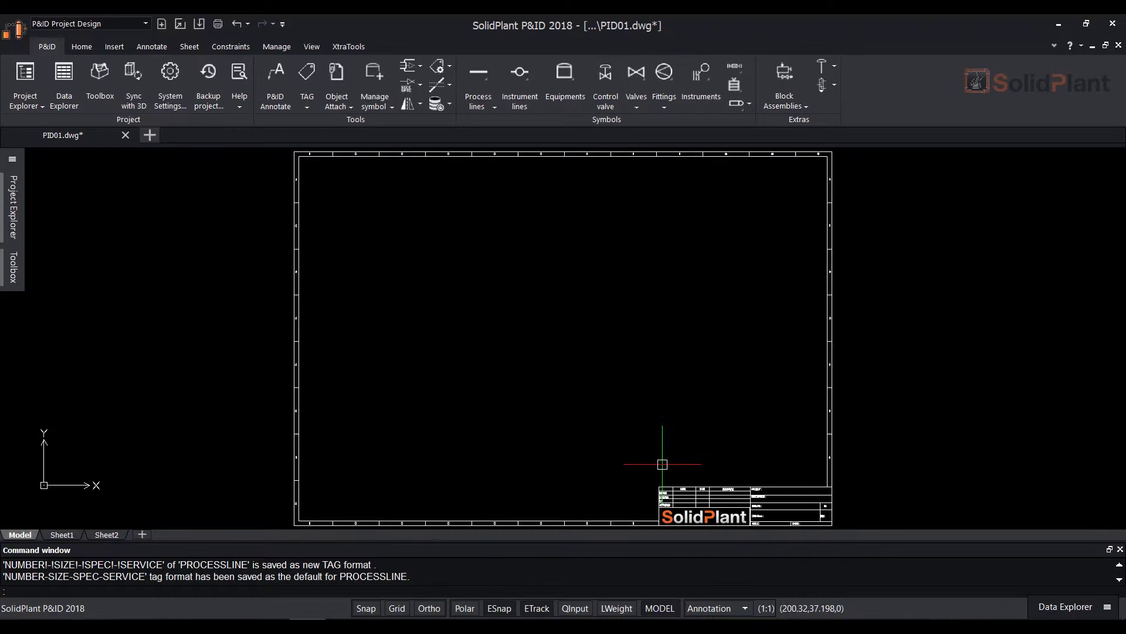
{"action": "left_click", "coordinate": [449, 67]}
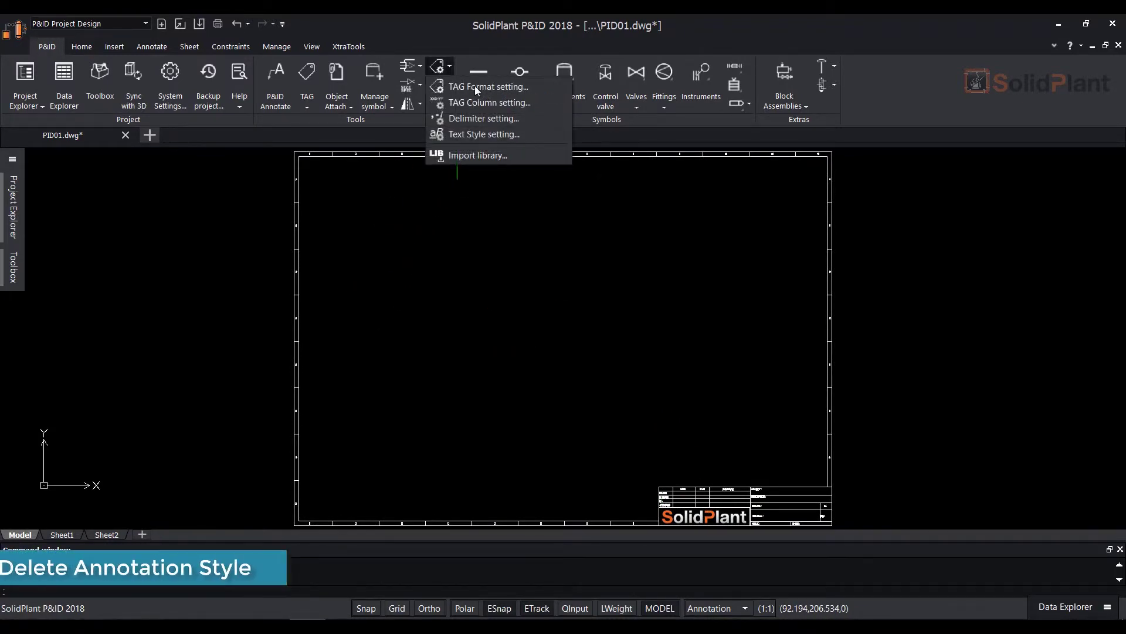
{"action": "left_click", "coordinate": [482, 87]}
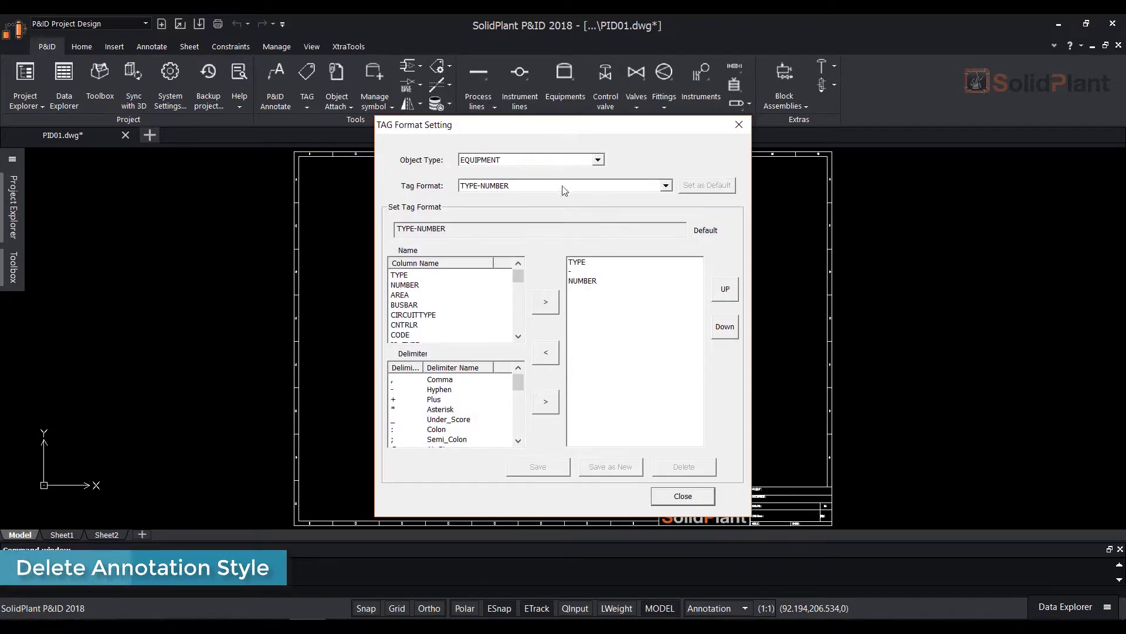
{"action": "left_click", "coordinate": [666, 185]}
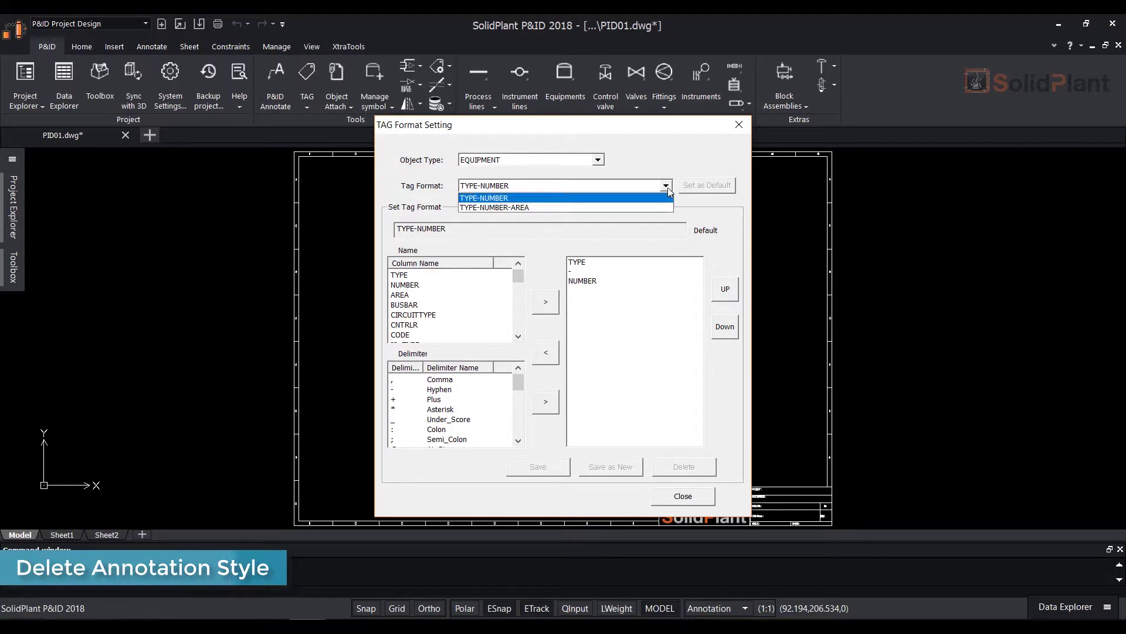
{"action": "left_click", "coordinate": [515, 207]}
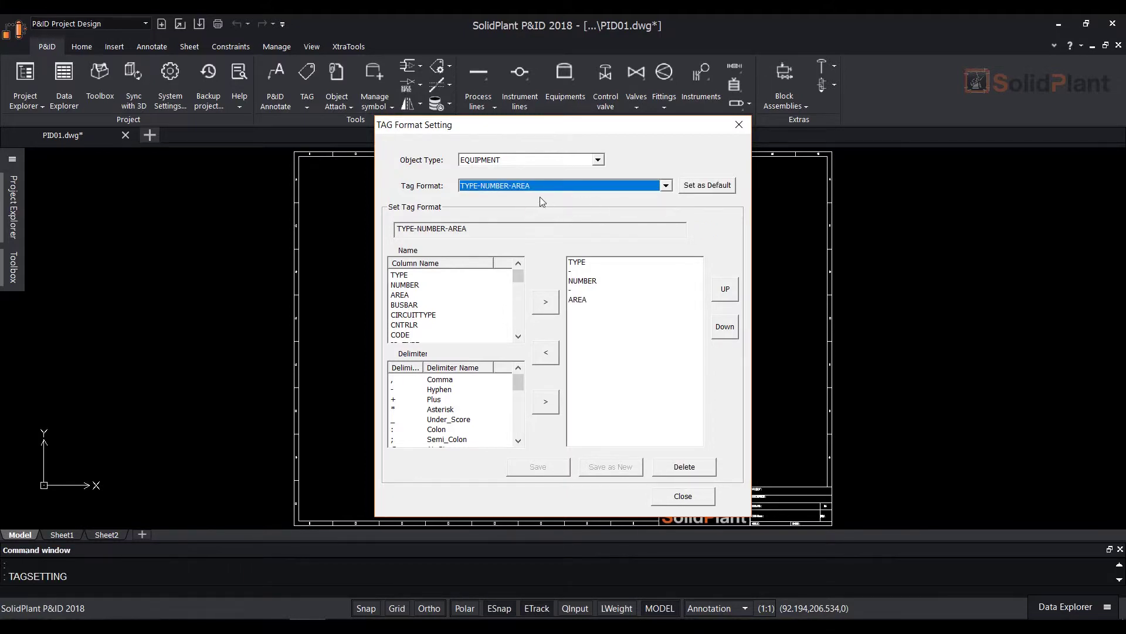
{"action": "left_click", "coordinate": [699, 468]}
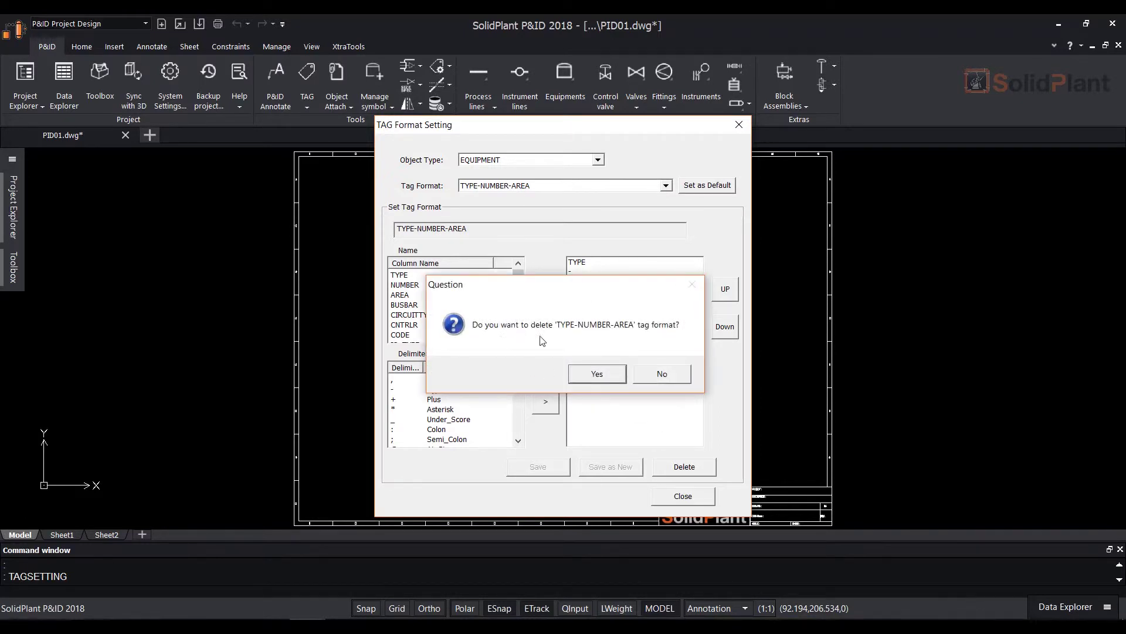
{"action": "left_click", "coordinate": [598, 375]}
{"action": "left_click", "coordinate": [666, 186]}
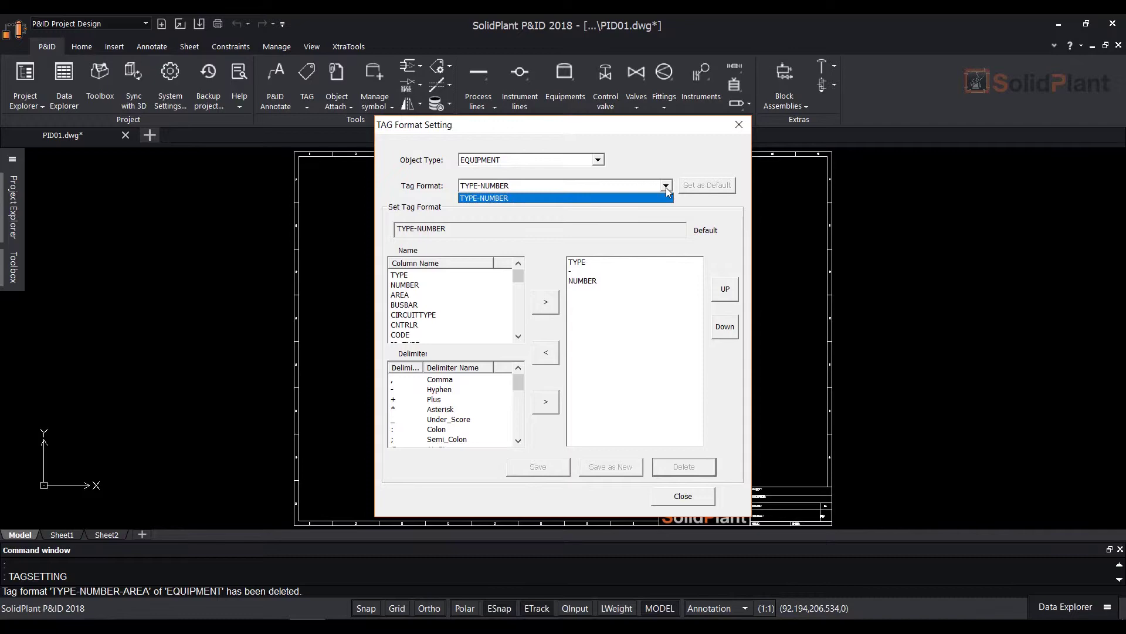
{"action": "left_click", "coordinate": [582, 219]}
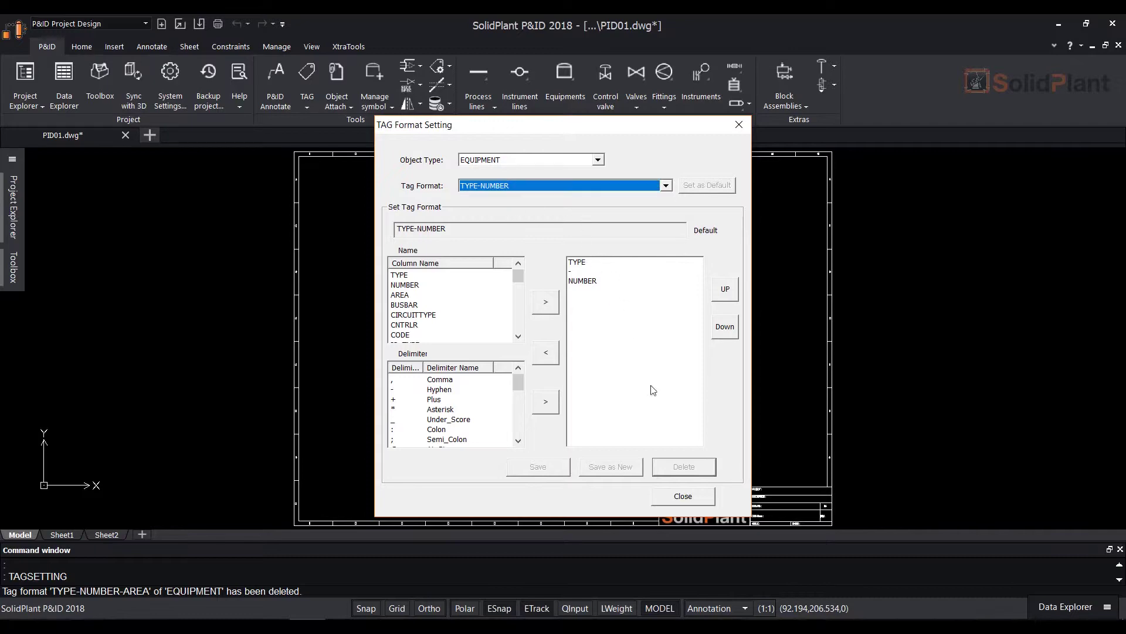
- Open TAG Column Setting for EQUIPMENT and scroll to the TEXT01 column
{"action": "left_click", "coordinate": [682, 496]}
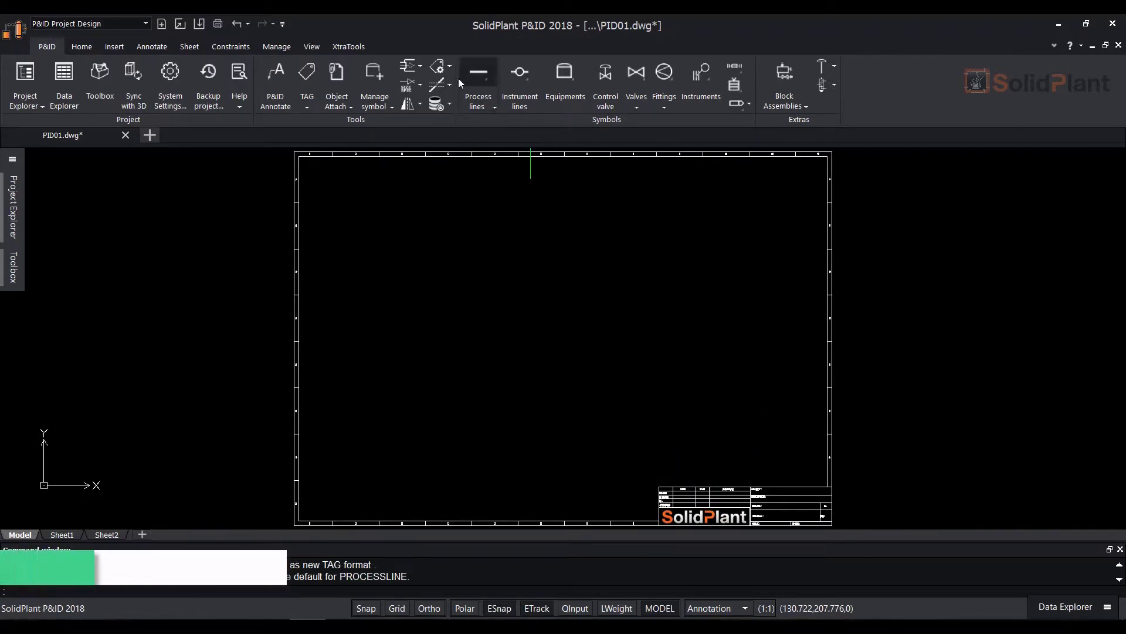
{"action": "left_click", "coordinate": [452, 68]}
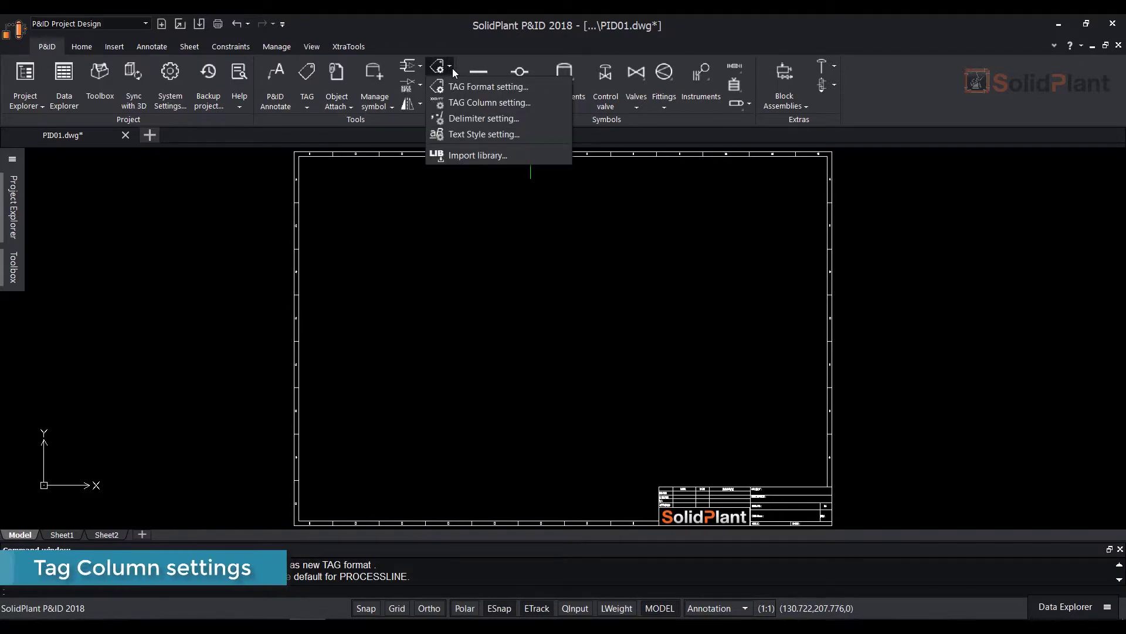
{"action": "left_click", "coordinate": [547, 103]}
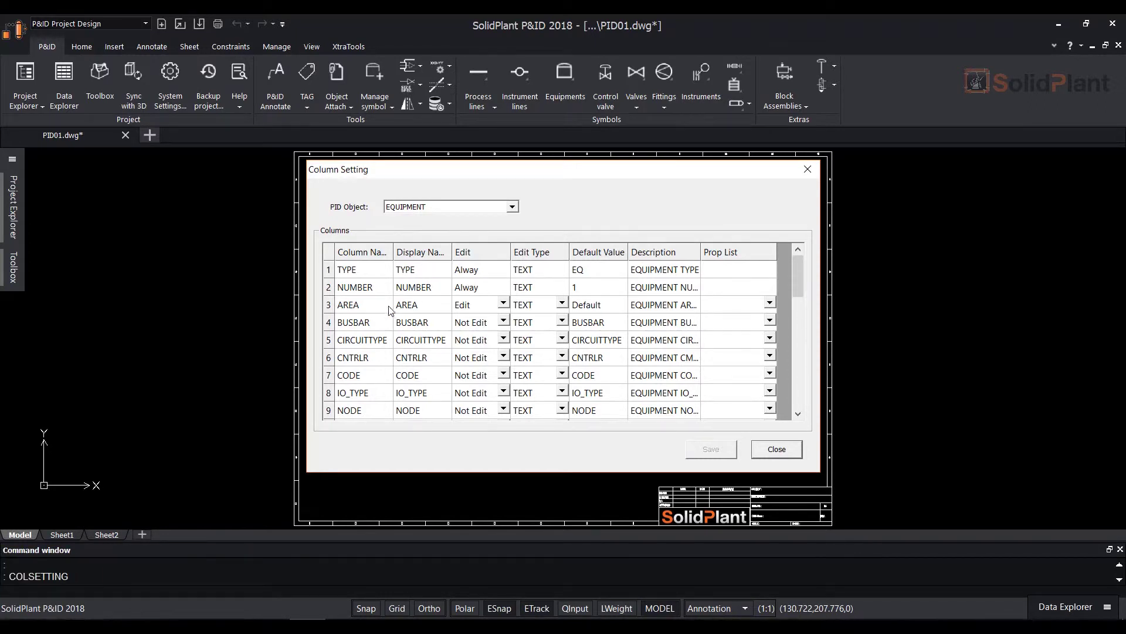
{"action": "left_click", "coordinate": [511, 207]}
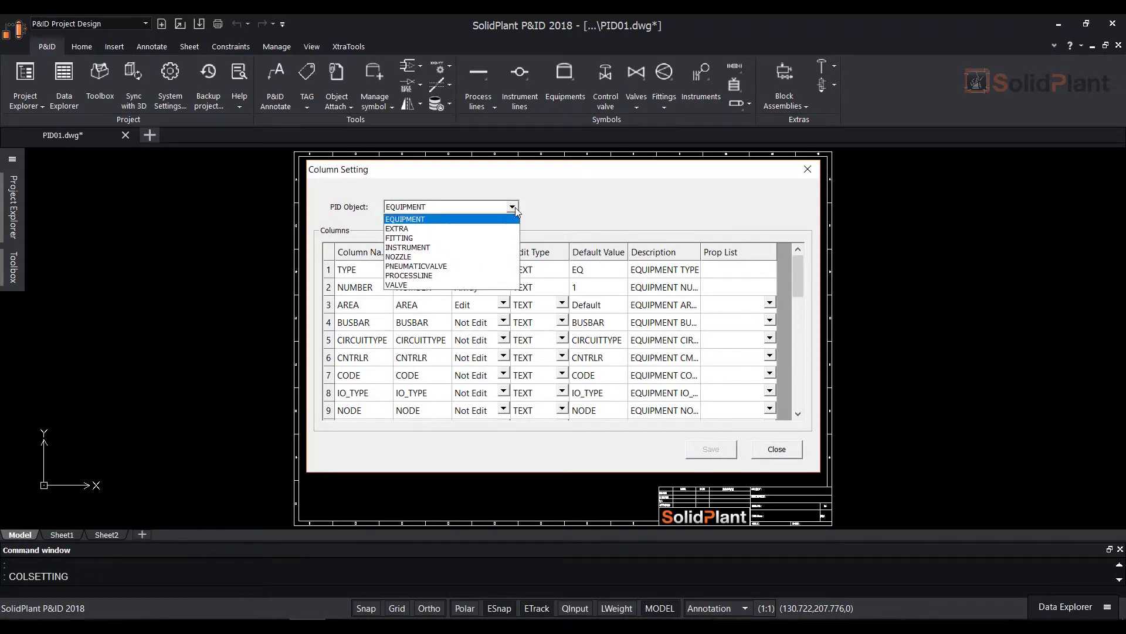
{"action": "left_click", "coordinate": [519, 209]}
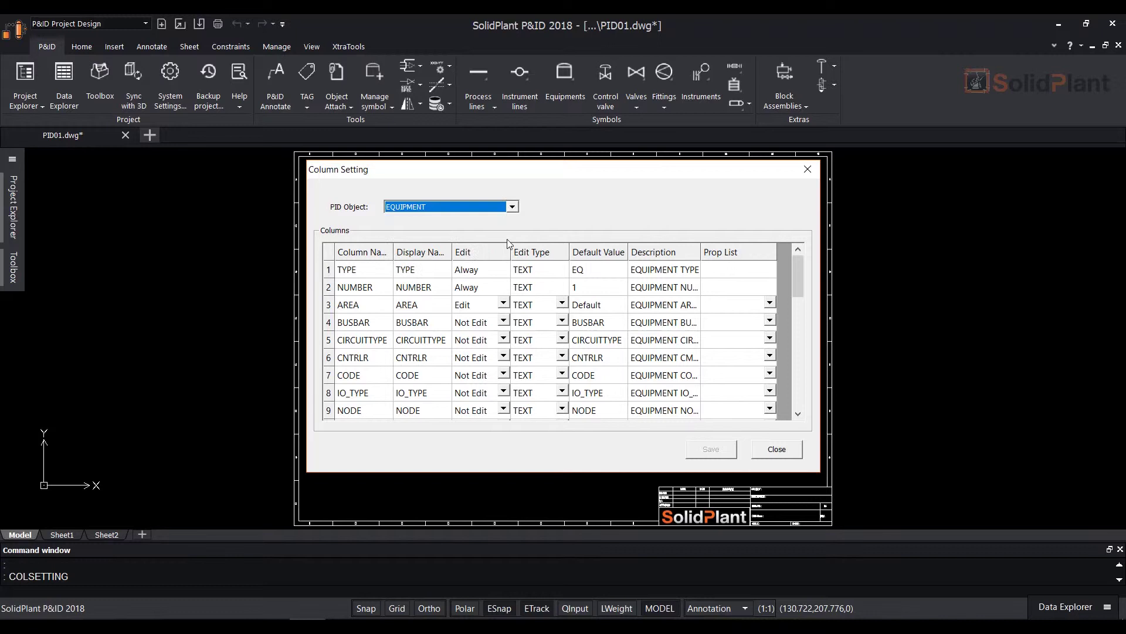
{"action": "scroll", "coordinate": [380, 343], "scroll_direction": "down", "scroll_amount": 5}
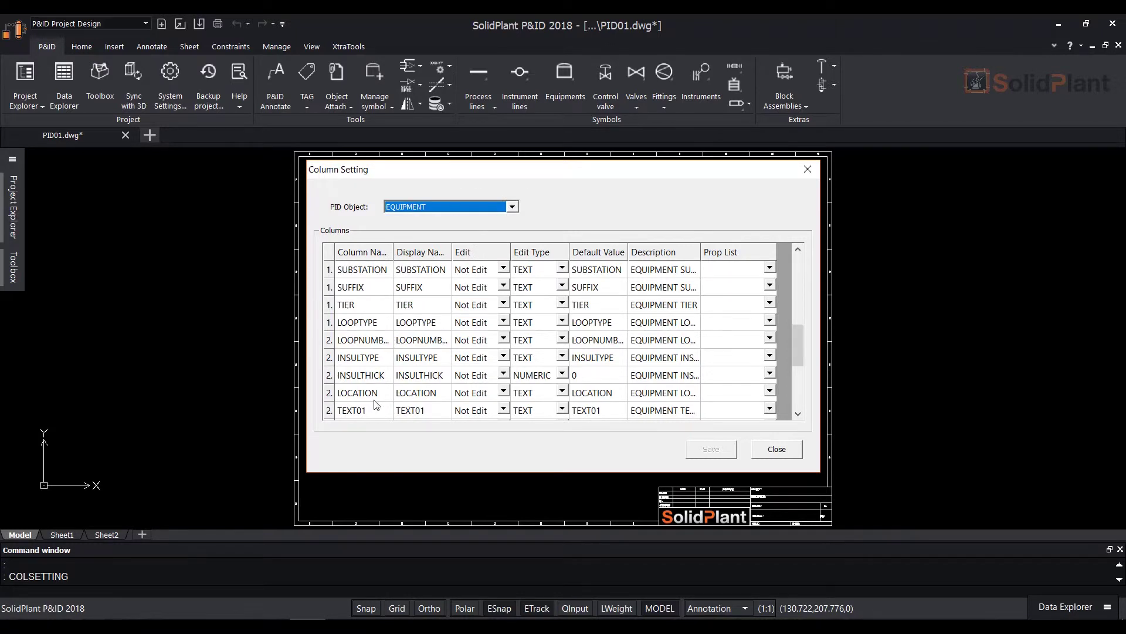
{"action": "scroll", "coordinate": [384, 400], "scroll_direction": "down", "scroll_amount": 3}
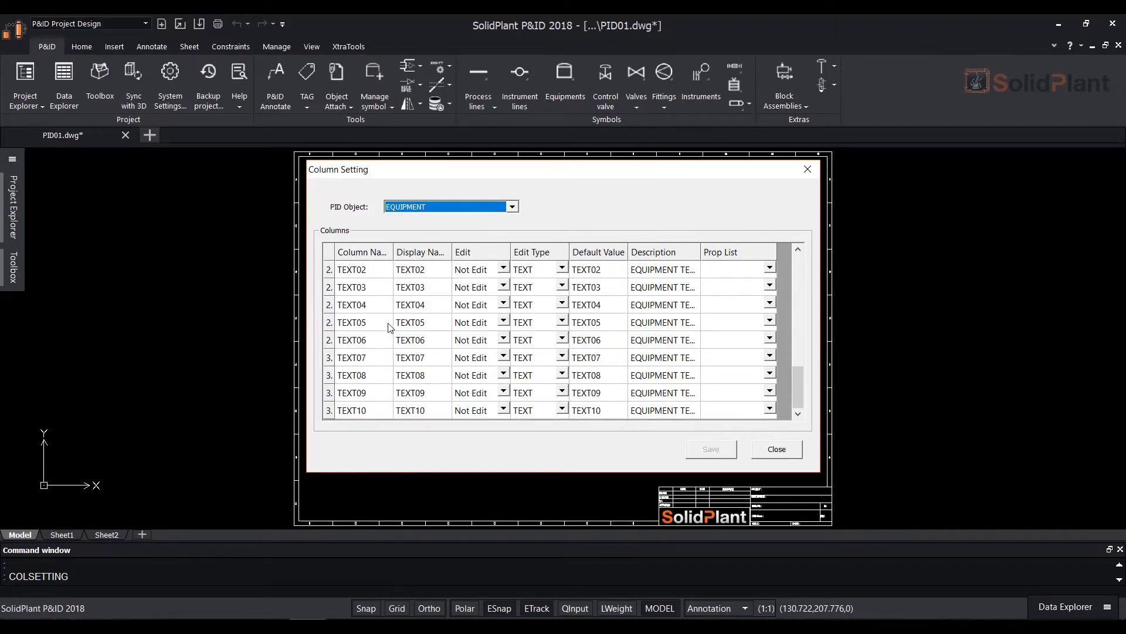
{"action": "scroll", "coordinate": [390, 327], "scroll_direction": "up", "scroll_amount": 5}
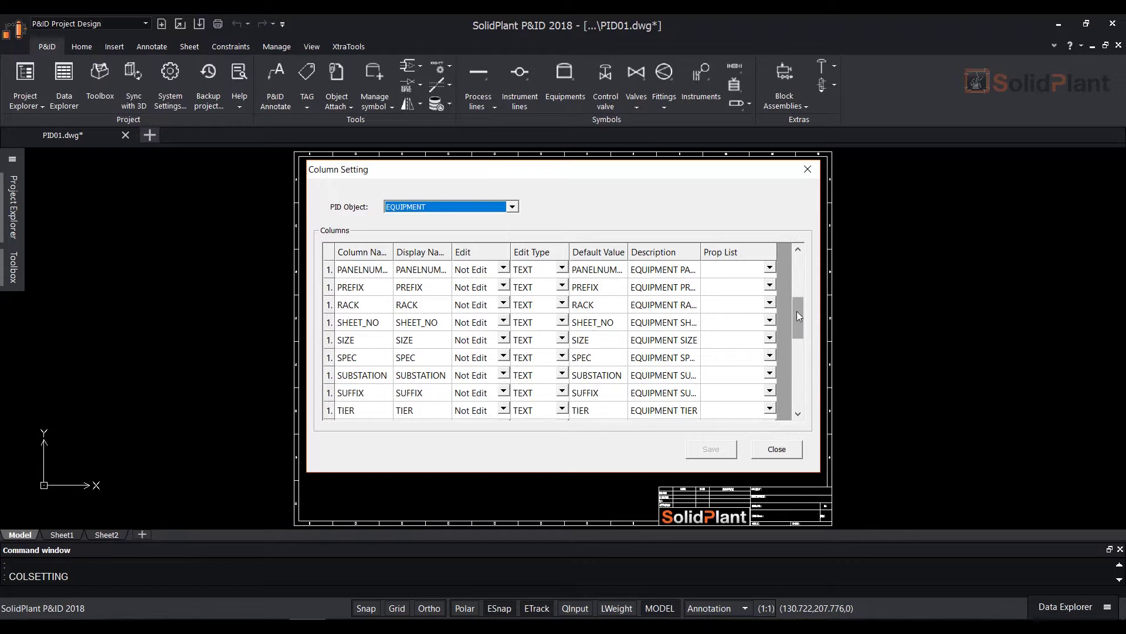
{"action": "left_click_drag", "start_coordinate": [797, 312], "coordinate": [796, 354]}
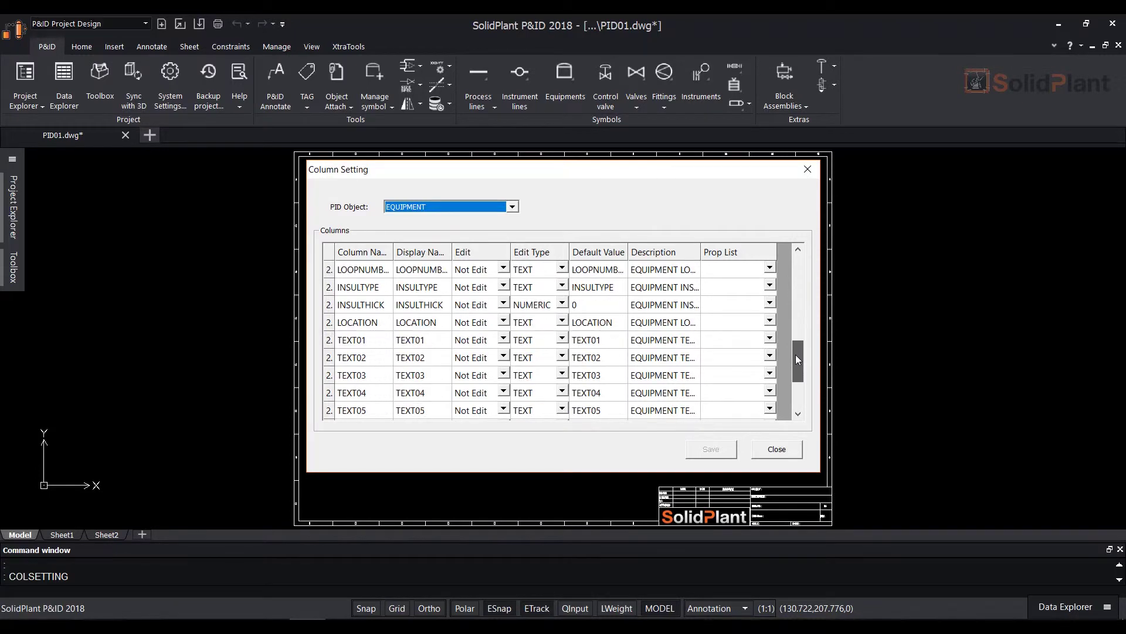
- Rename TEXT01's display name to CAPACITY, set it to Edit, and save
{"action": "double_click", "coordinate": [433, 345]}
{"action": "left_click_drag", "start_coordinate": [431, 345], "coordinate": [396, 345]}
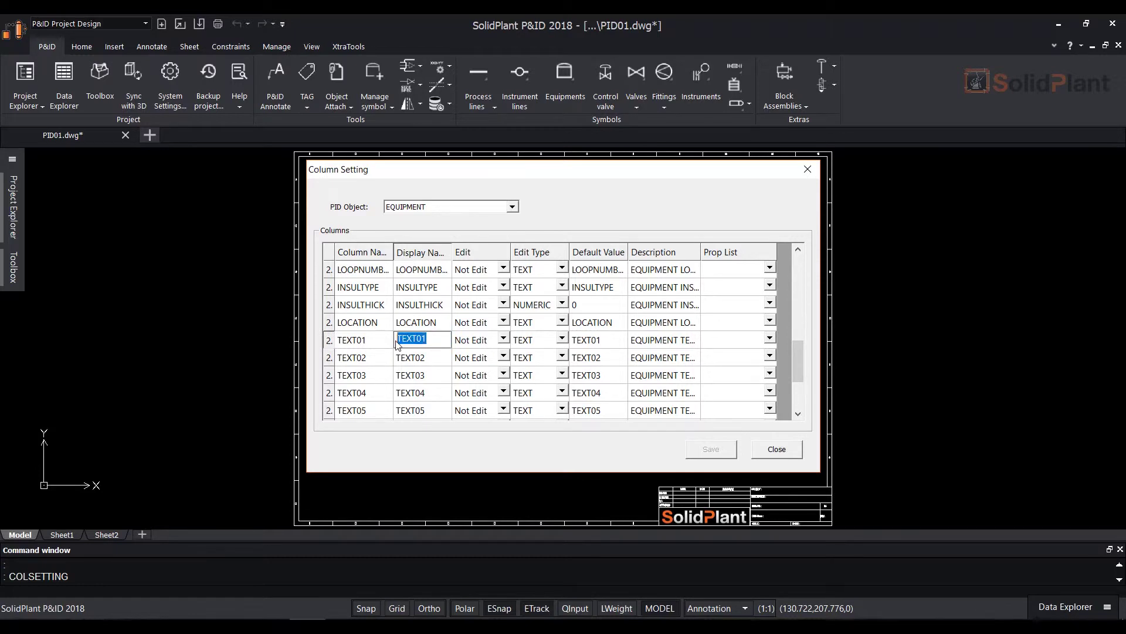
{"action": "type", "text": "CAPACITY"}
{"action": "left_click", "coordinate": [505, 343]}
{"action": "left_click", "coordinate": [504, 340]}
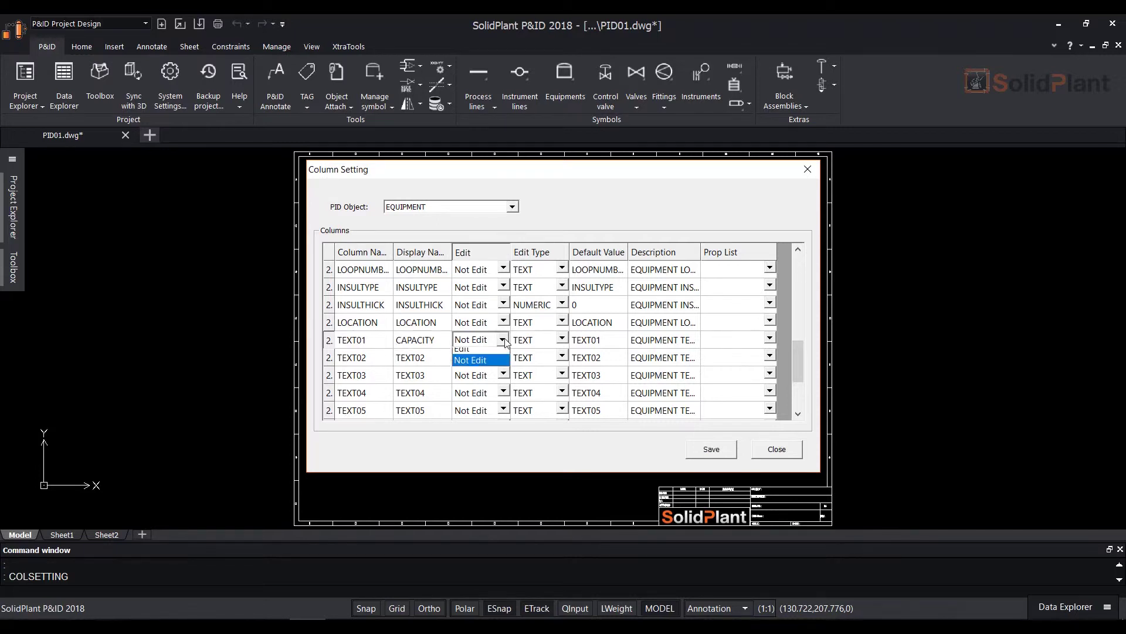
{"action": "left_click", "coordinate": [480, 354]}
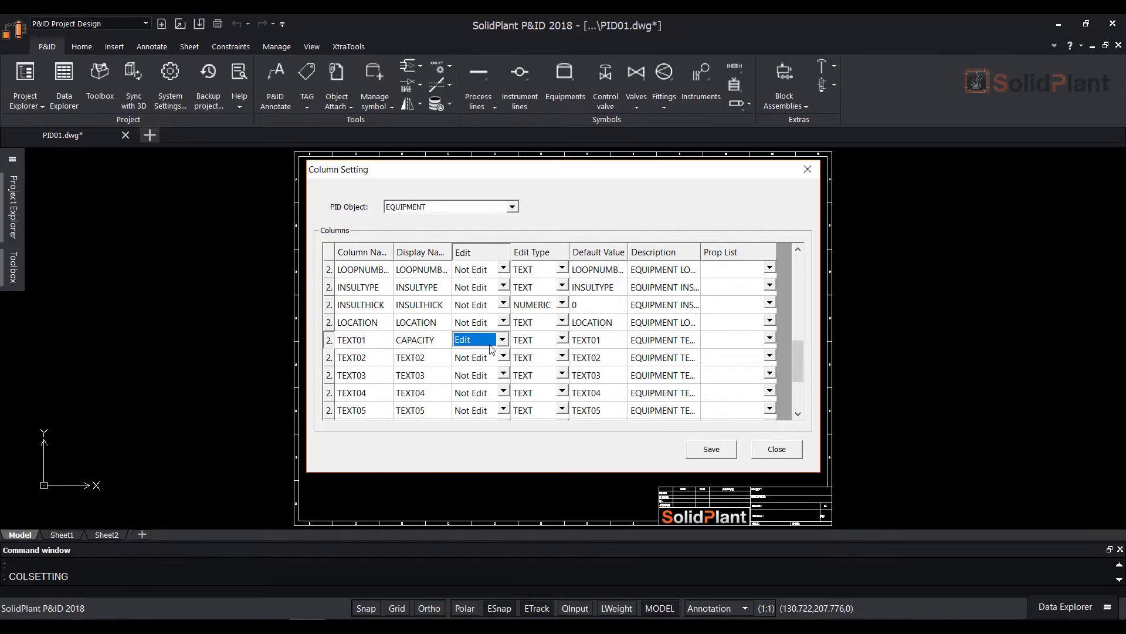
{"action": "left_click", "coordinate": [708, 453]}
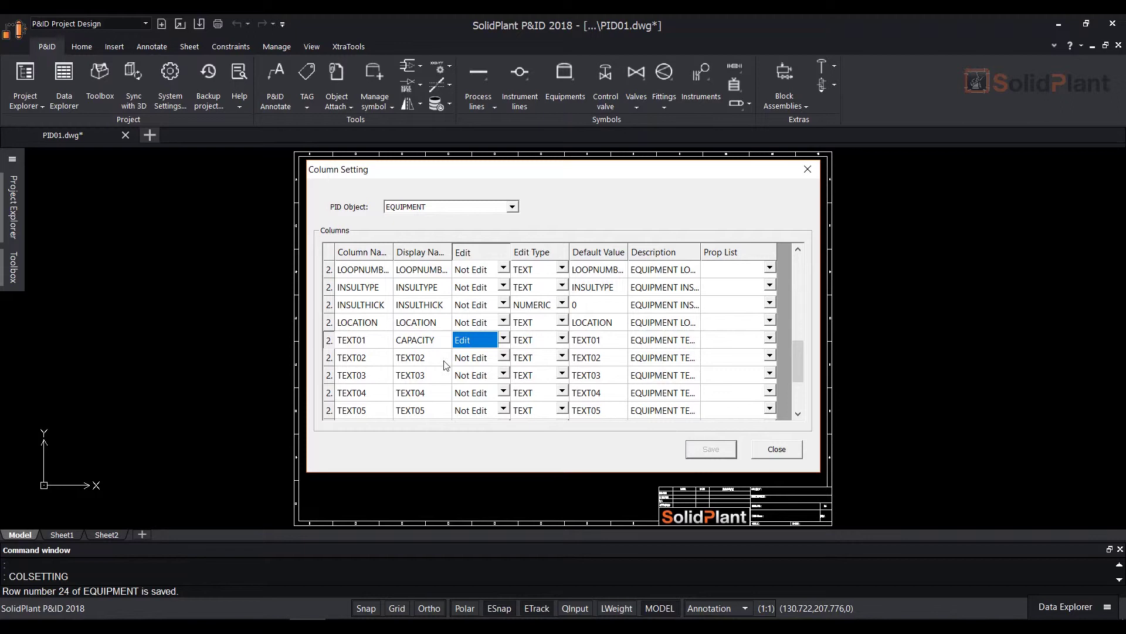
- For PROCESSLINE, rename the TEXT01 column to PRESSURE and make it editable
{"action": "left_click", "coordinate": [510, 207]}
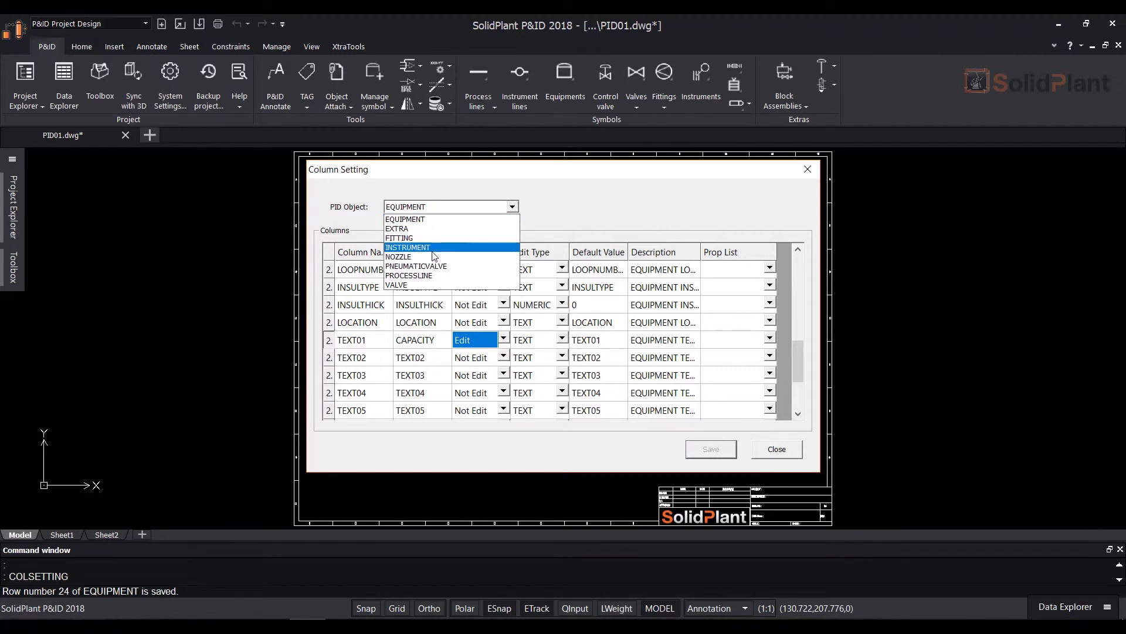
{"action": "left_click", "coordinate": [460, 276]}
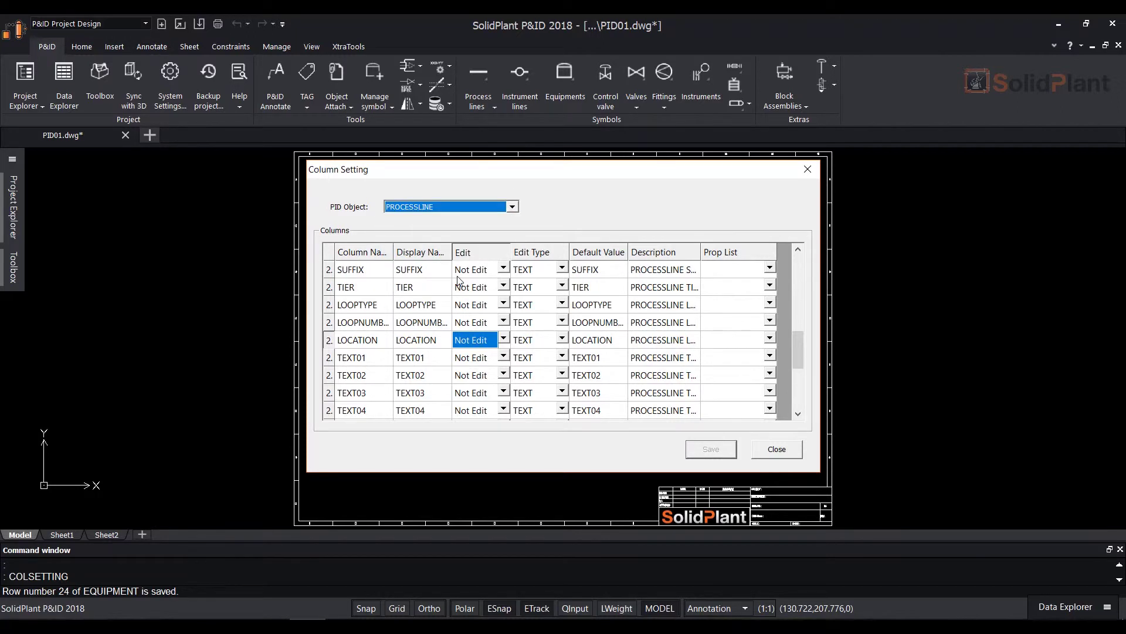
{"action": "left_click", "coordinate": [437, 359]}
{"action": "left_click", "coordinate": [437, 359]}
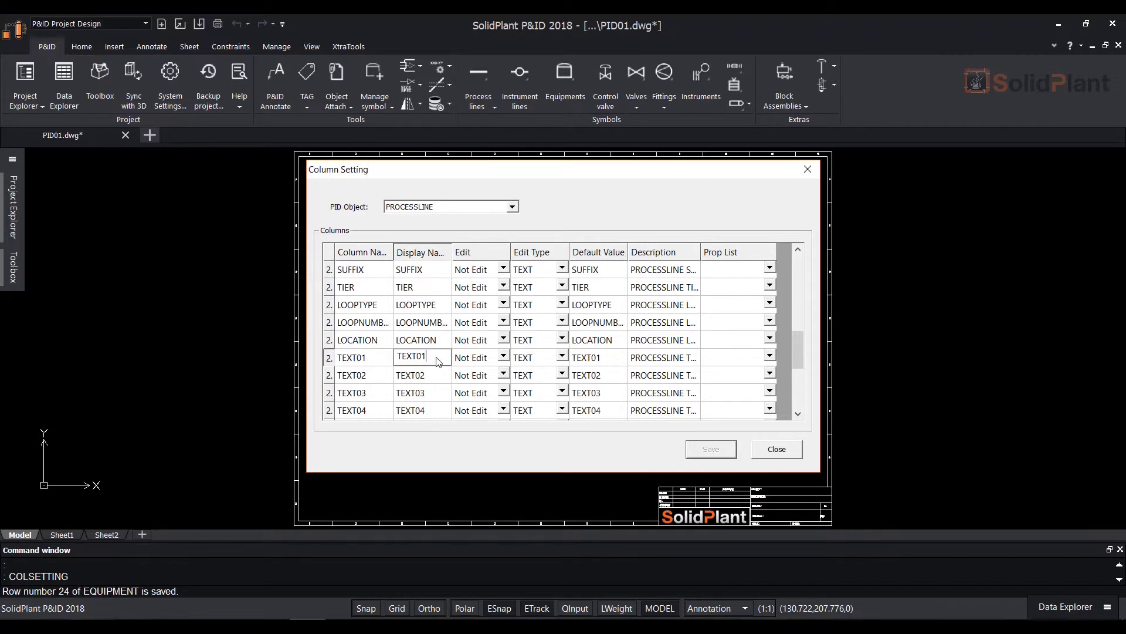
{"action": "left_click_drag", "start_coordinate": [437, 359], "coordinate": [393, 361]}
{"action": "type", "text": "PRESSURE"}
{"action": "left_click", "coordinate": [503, 358]}
{"action": "left_click", "coordinate": [503, 358]}
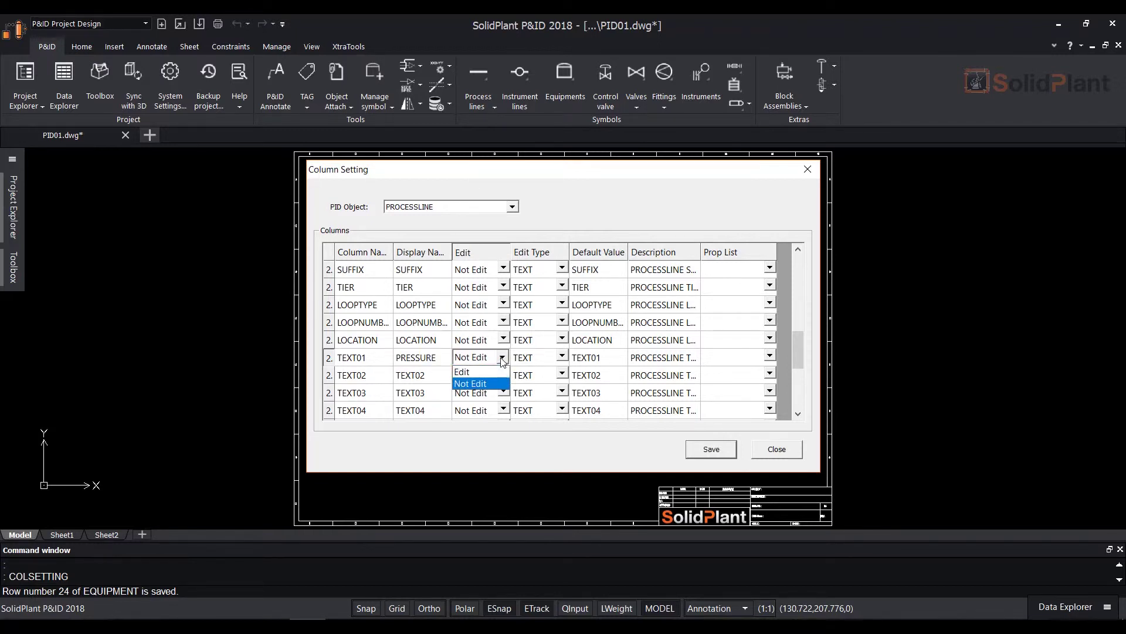
{"action": "left_click", "coordinate": [470, 368]}
- Rename TEXT02 to TEMPERATURE, make it editable, and save the PROCESSLINE columns
{"action": "left_click", "coordinate": [435, 378]}
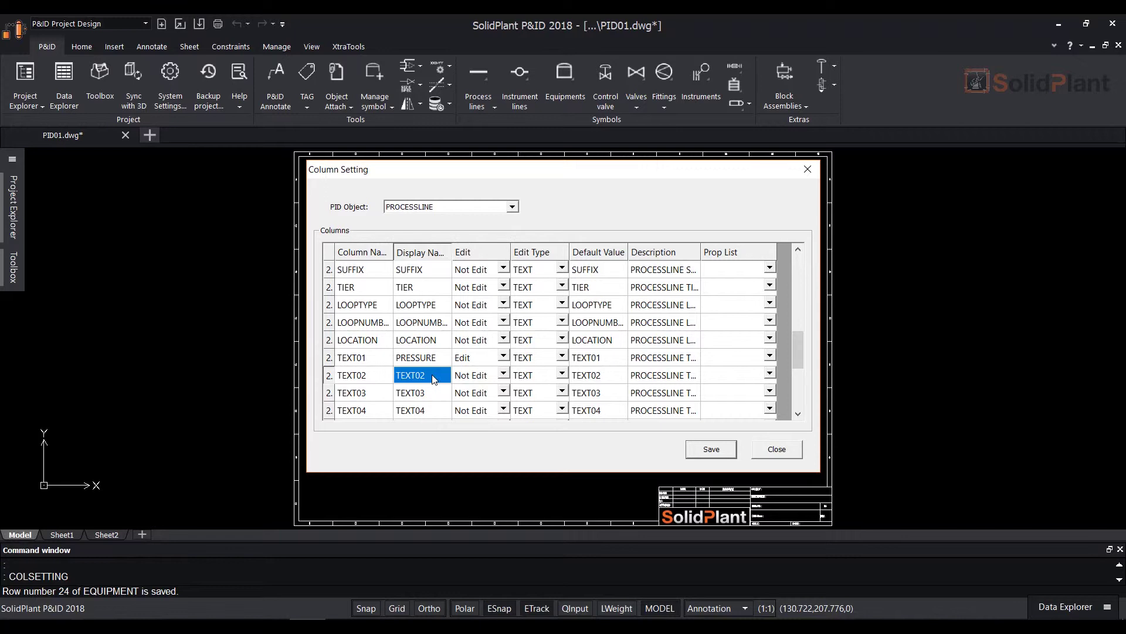
{"action": "left_click", "coordinate": [434, 379]}
{"action": "left_click_drag", "start_coordinate": [427, 376], "coordinate": [397, 377]}
{"action": "type", "text": "TE"}
{"action": "type", "text": "MPERATURE"}
{"action": "left_click", "coordinate": [478, 379]}
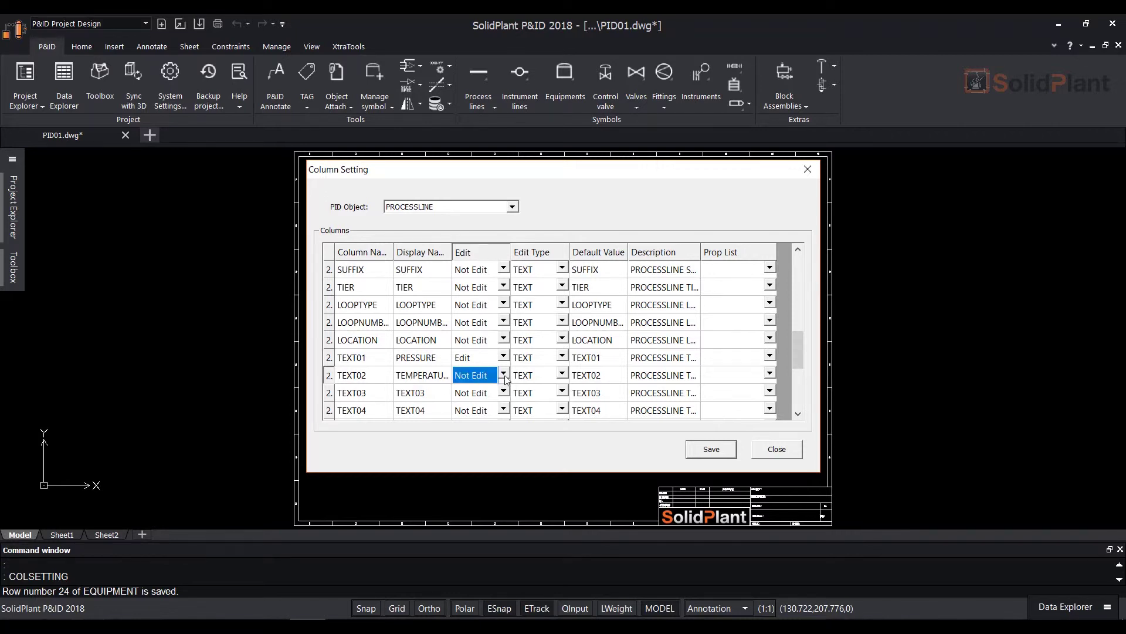
{"action": "left_click", "coordinate": [504, 374]}
{"action": "left_click", "coordinate": [486, 389]}
{"action": "left_click", "coordinate": [711, 451]}
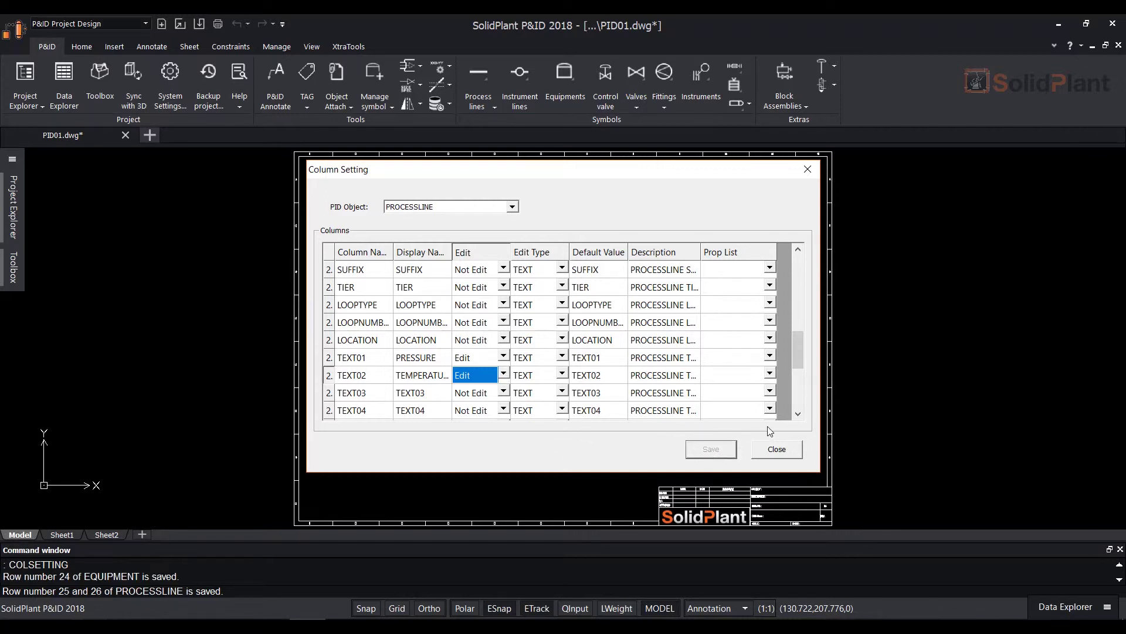
- Close the column settings and open the PID Text Style settings
{"action": "left_click", "coordinate": [795, 450]}
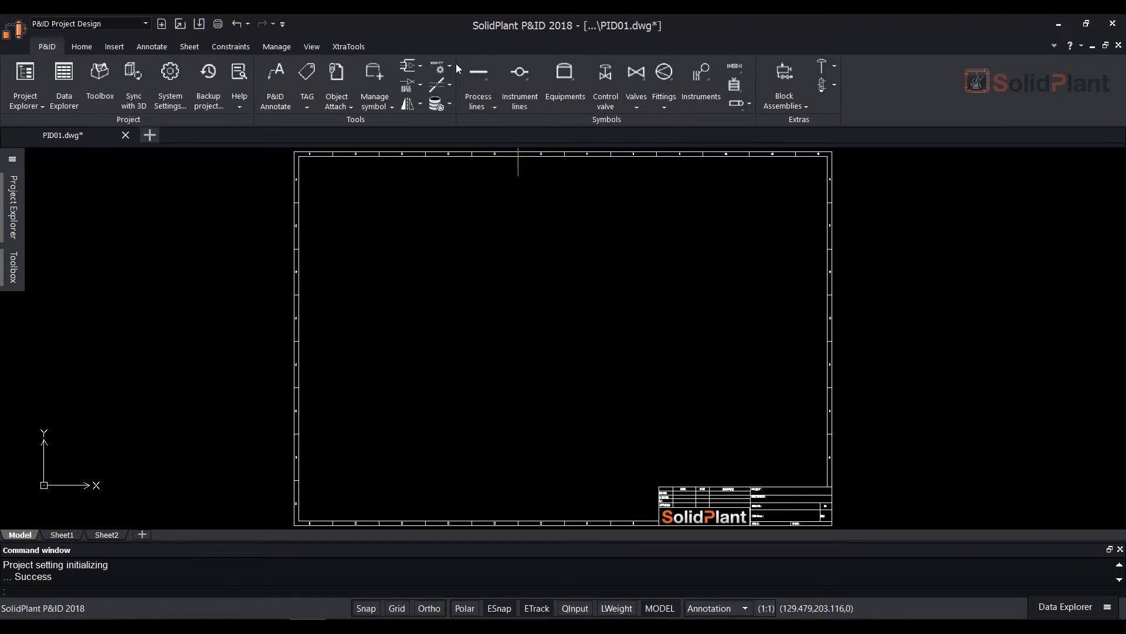
{"action": "left_click", "coordinate": [451, 66]}
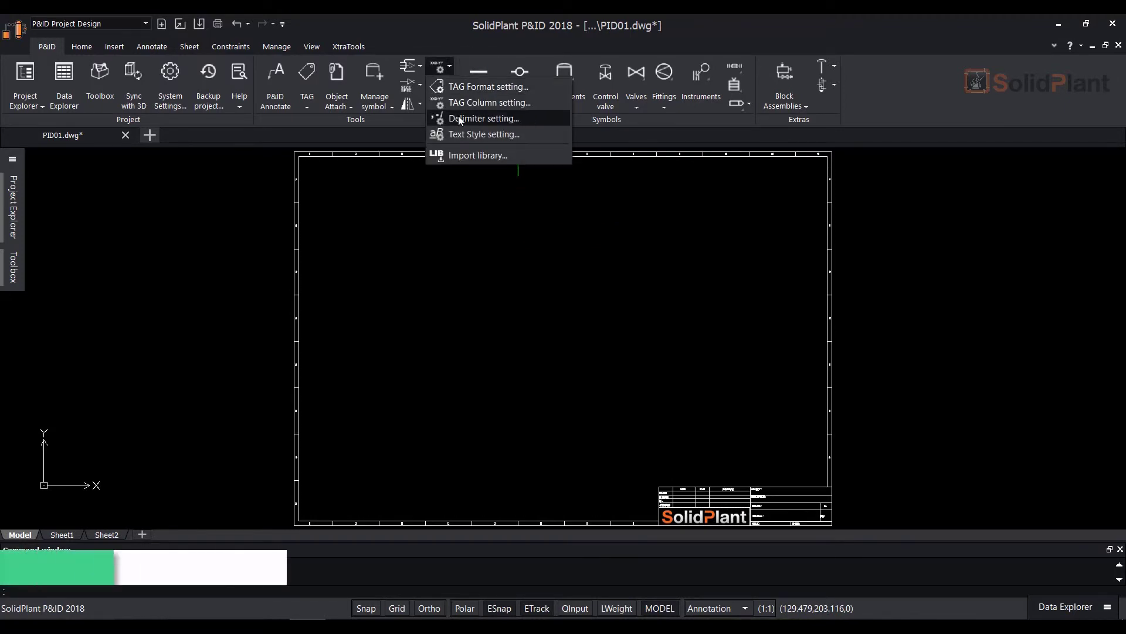
{"action": "left_click", "coordinate": [520, 135]}
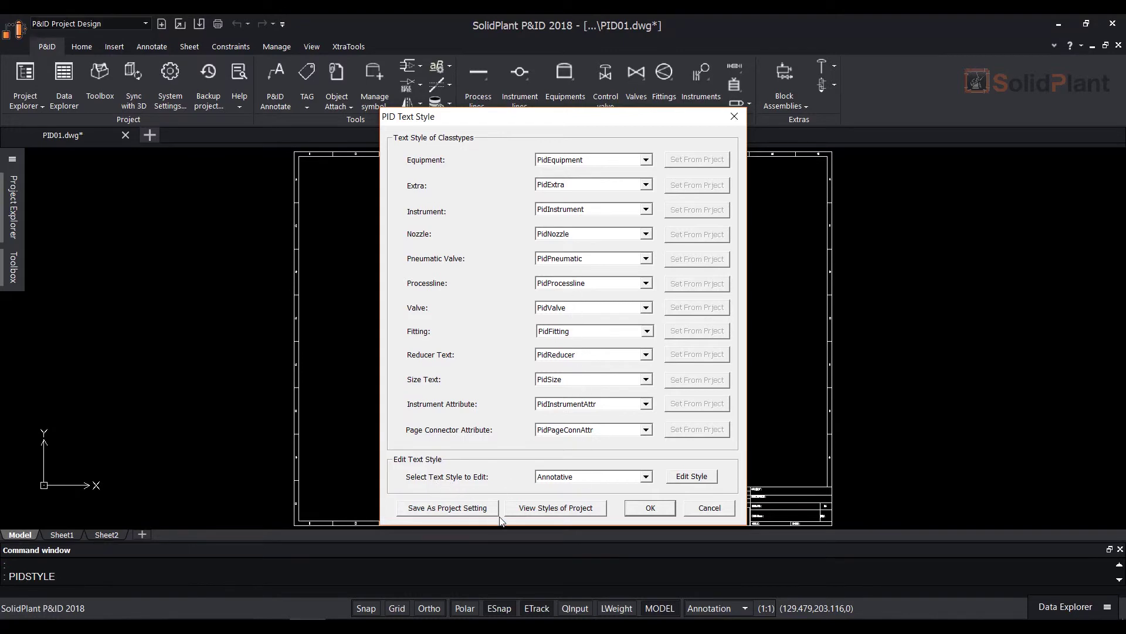
- Review the project's text styles (ARSimp.shx, height 1.4), then select PidEquipment to edit
{"action": "left_click", "coordinate": [578, 509]}
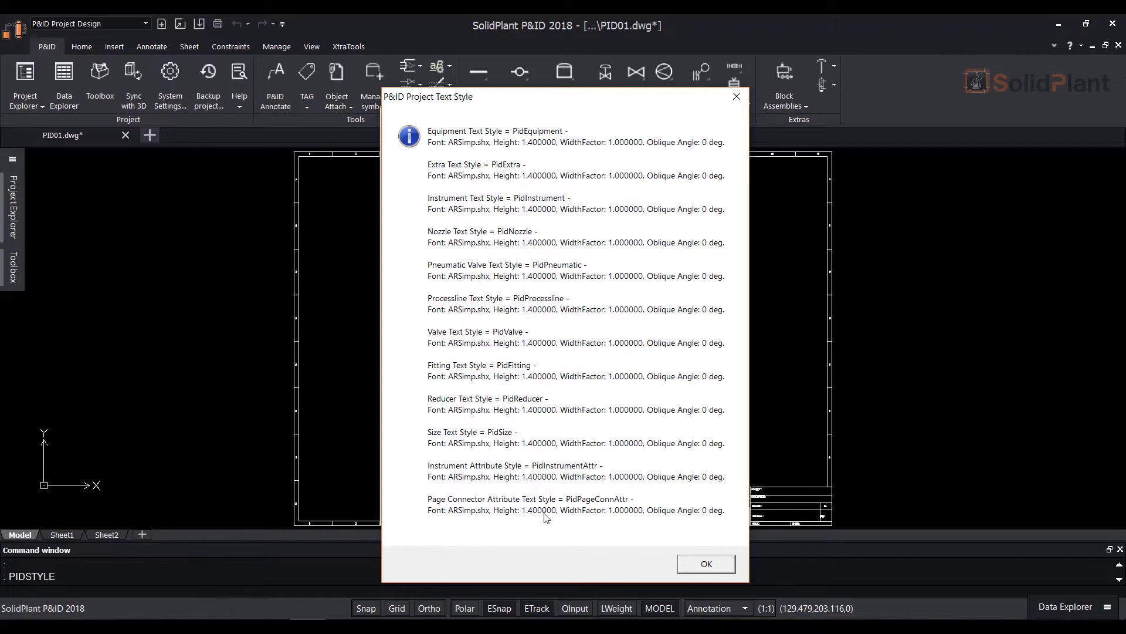
{"action": "left_click", "coordinate": [707, 564]}
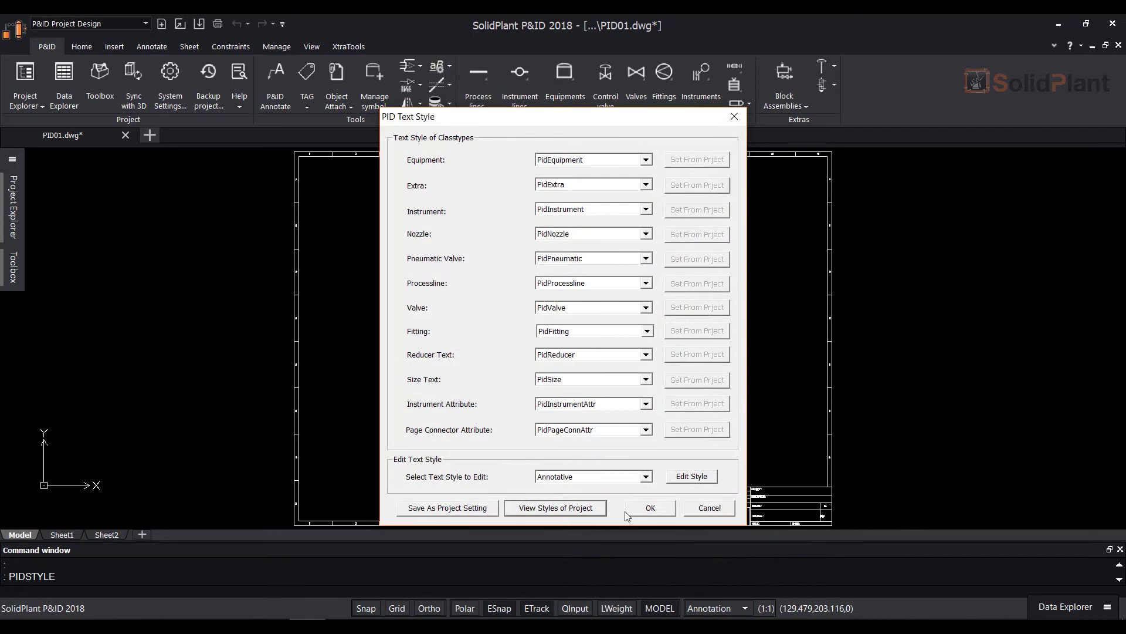
{"action": "left_click", "coordinate": [646, 476]}
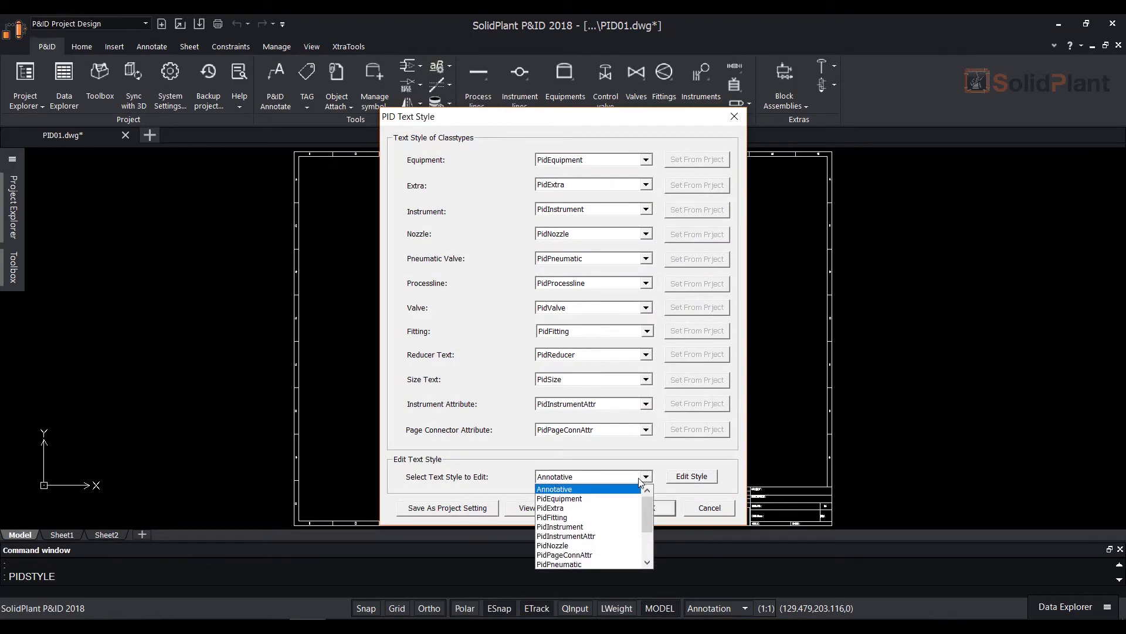
{"action": "left_click", "coordinate": [573, 496]}
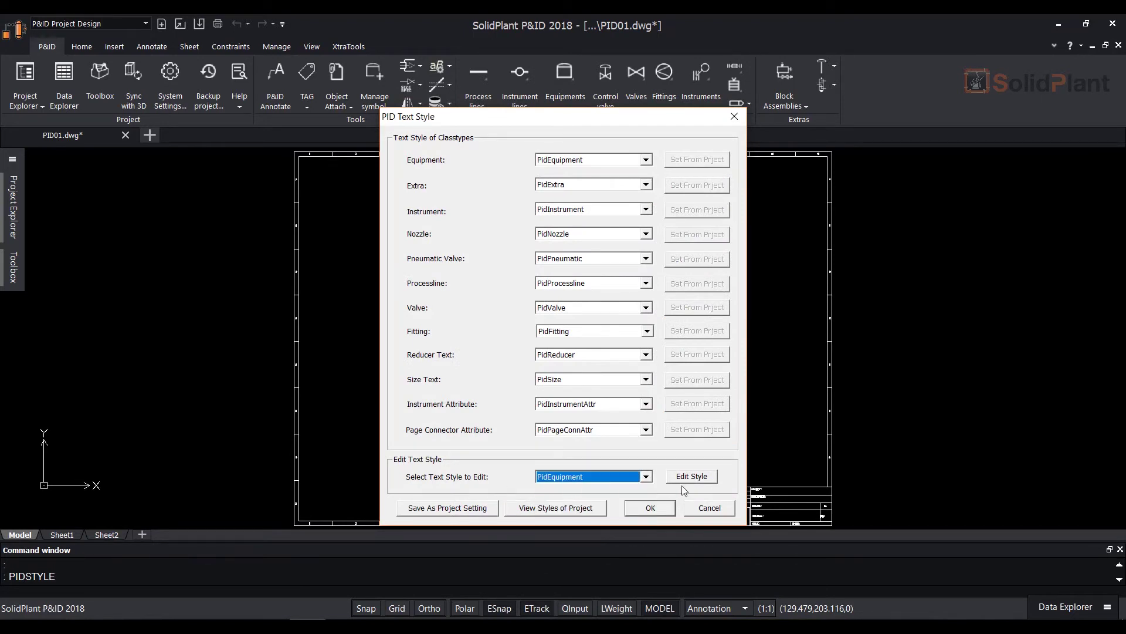
- Change the PidEquipment style's text height from 1.4 to 2.5 and apply it
{"action": "left_click", "coordinate": [698, 477]}
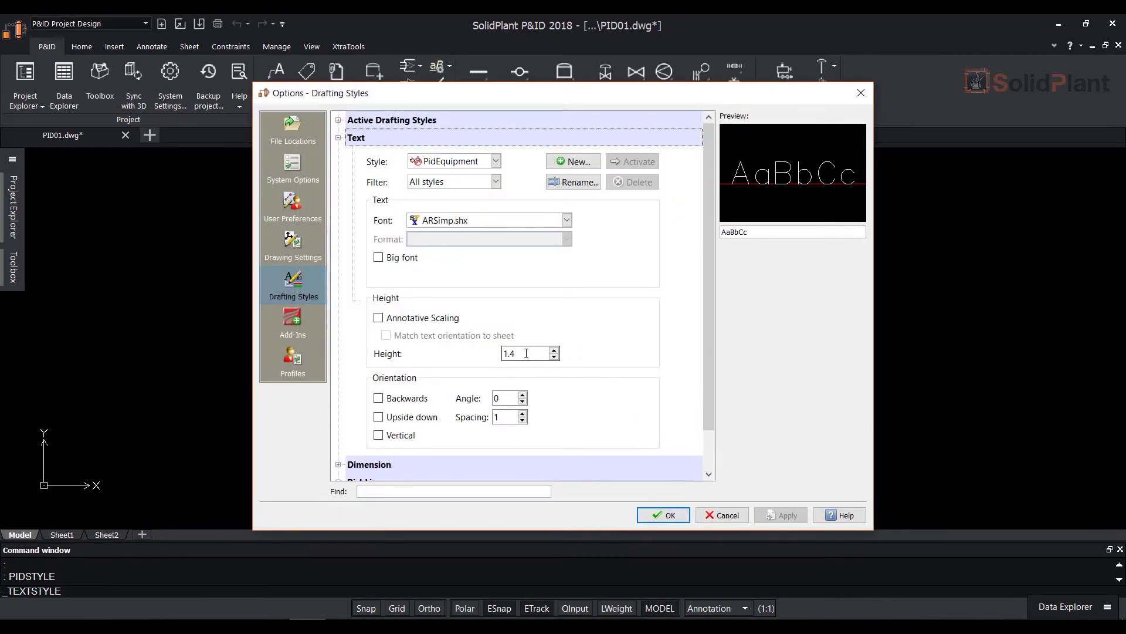
{"action": "double_click", "coordinate": [526, 354]}
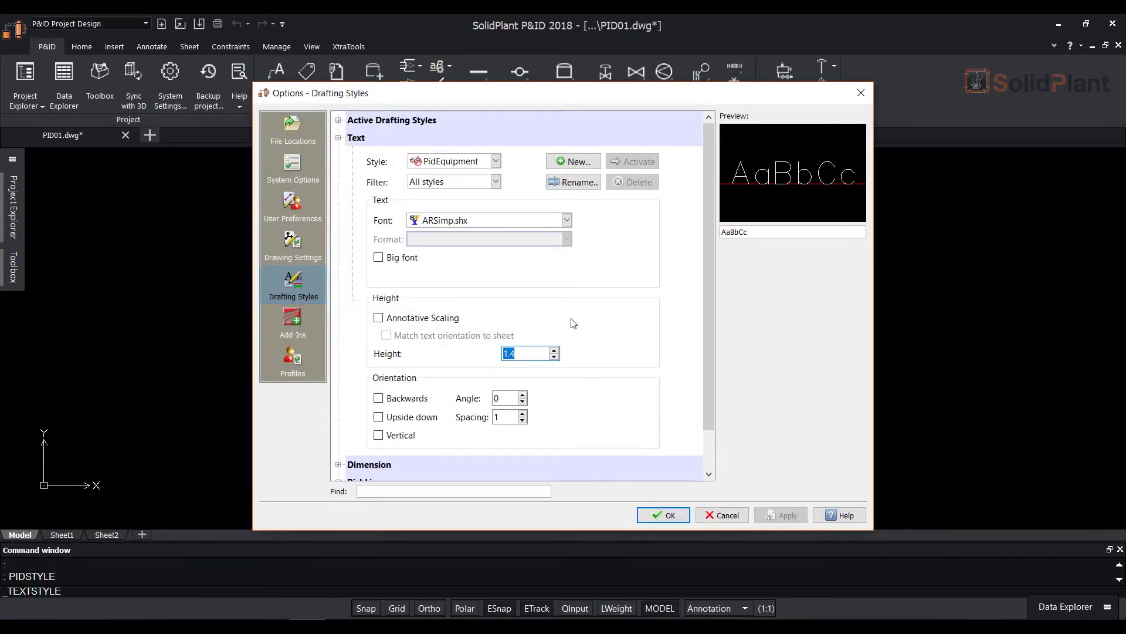
{"action": "type", "text": "2.5"}
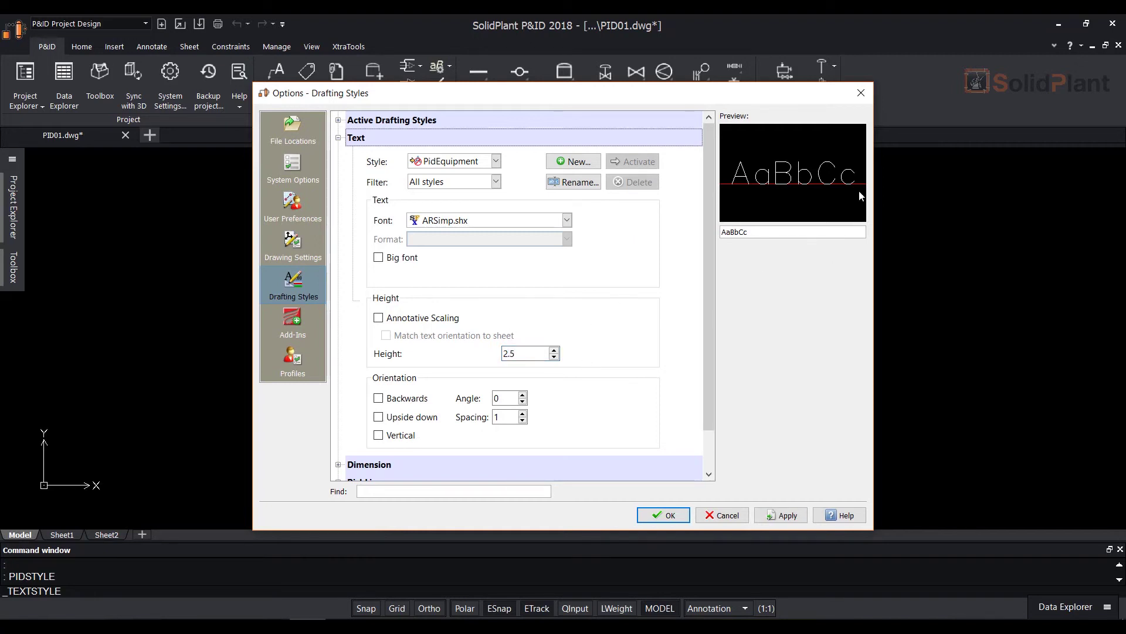
{"action": "left_click", "coordinate": [786, 516]}
{"action": "left_click", "coordinate": [664, 515]}
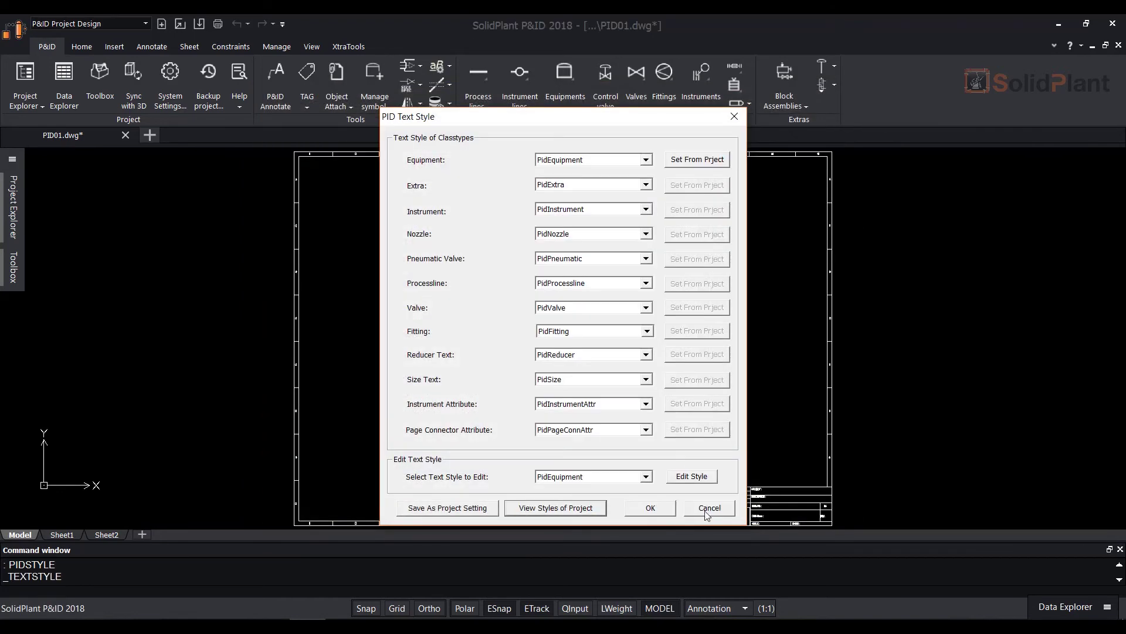